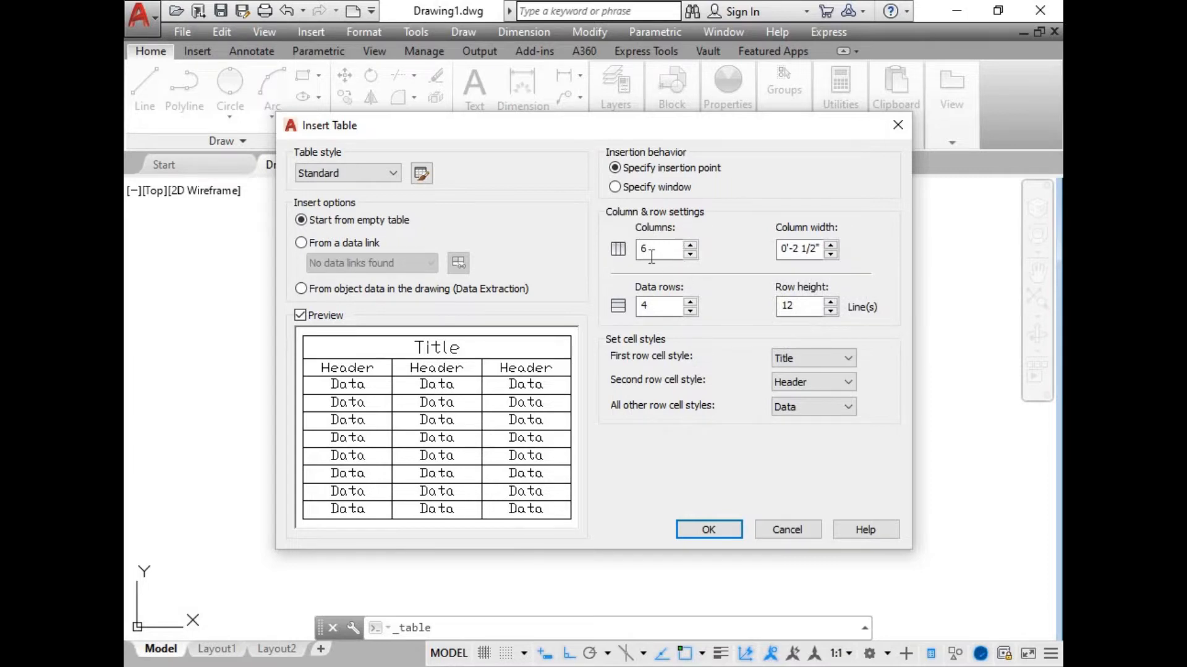
# Set the new table to 4 columns and 3 data rows
pyautogui.click(690, 254)
pyautogui.click(690, 254)
pyautogui.click(691, 311)
# Set the first row's cell style to Header and the second row's cell style to Title
pyautogui.click(818, 361)
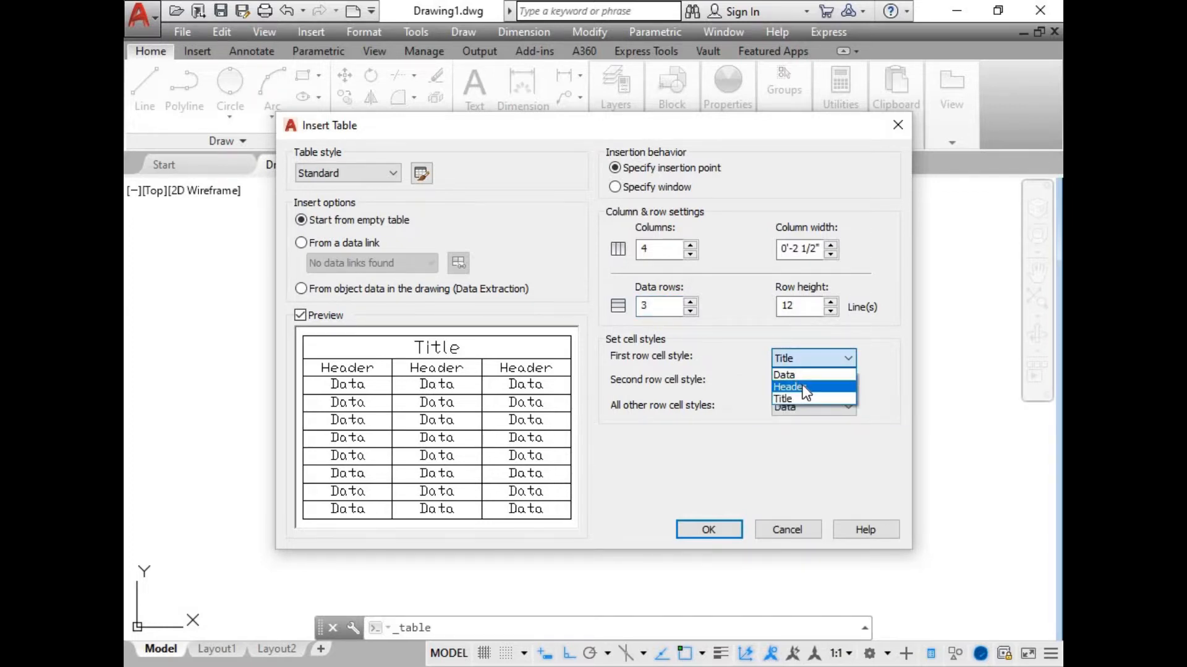
pyautogui.click(803, 388)
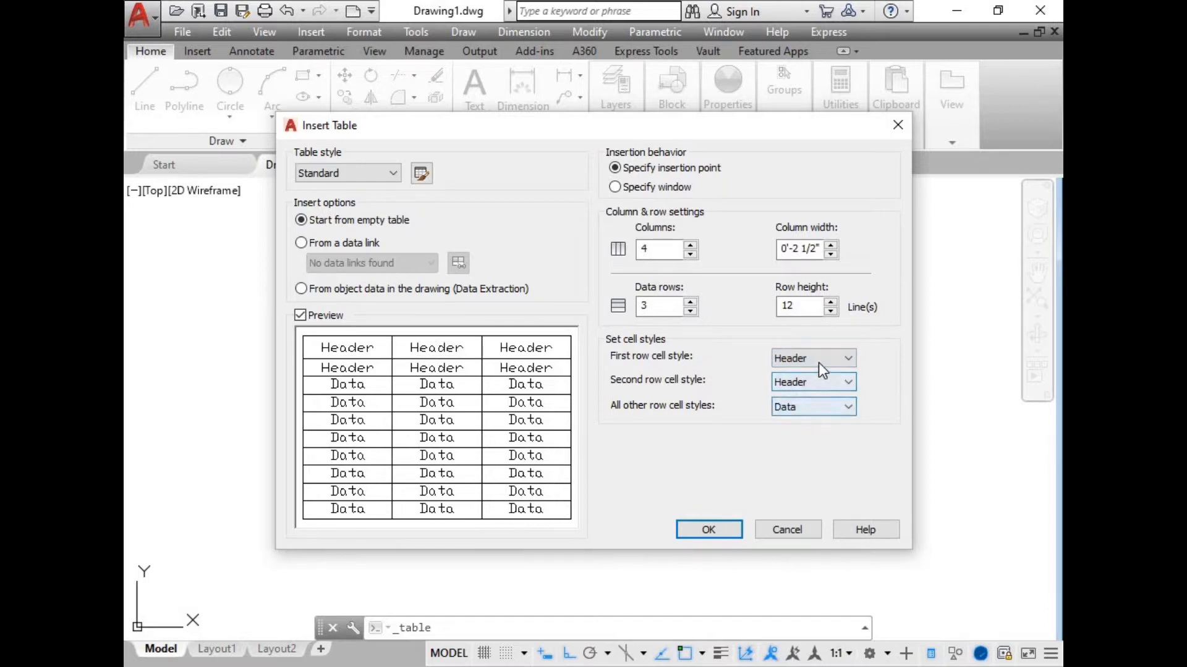
pyautogui.click(830, 382)
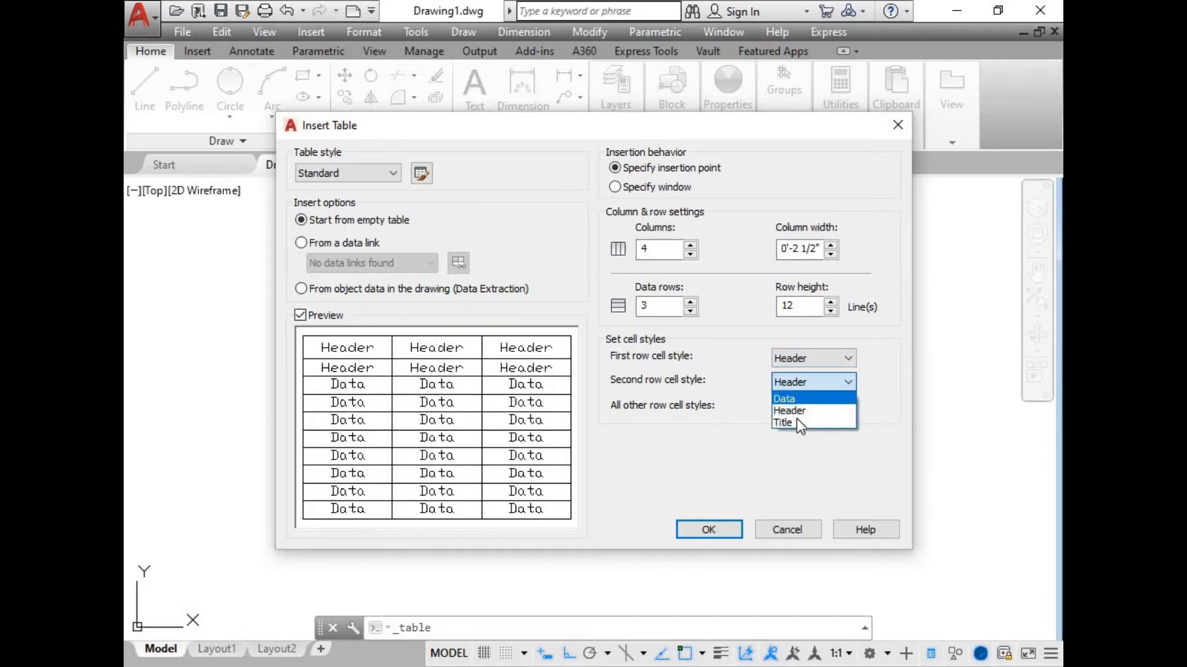
pyautogui.click(796, 422)
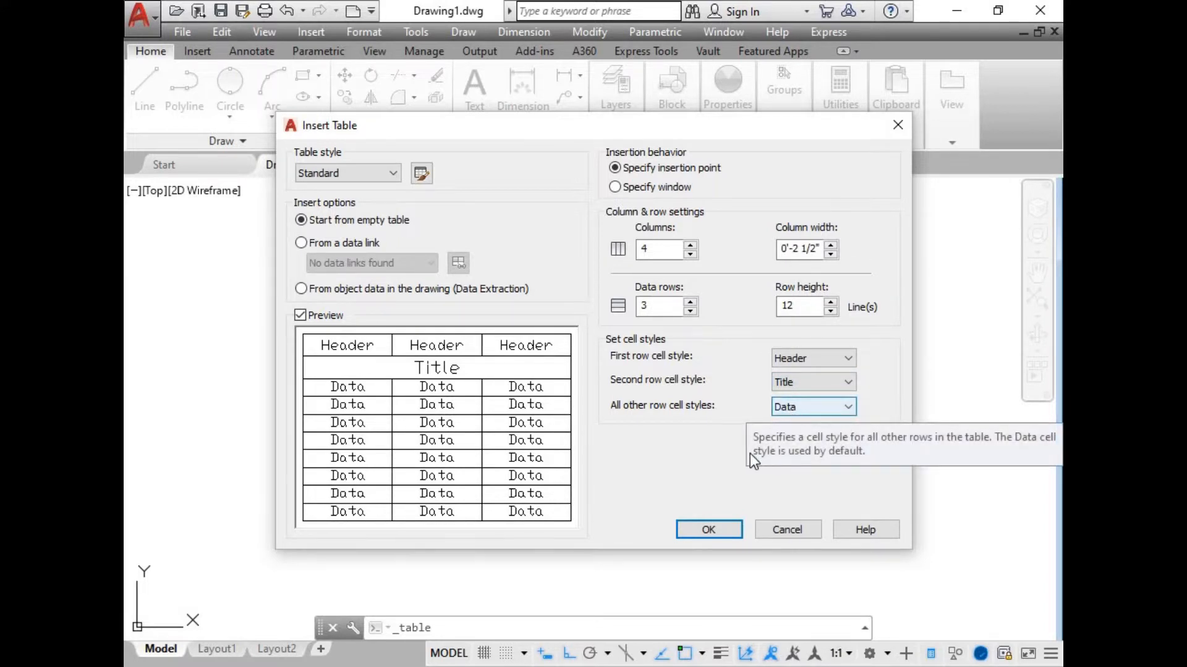
# Place the table in the drawing area and close the cell text editor, leaving the first cell empty
pyautogui.click(705, 529)
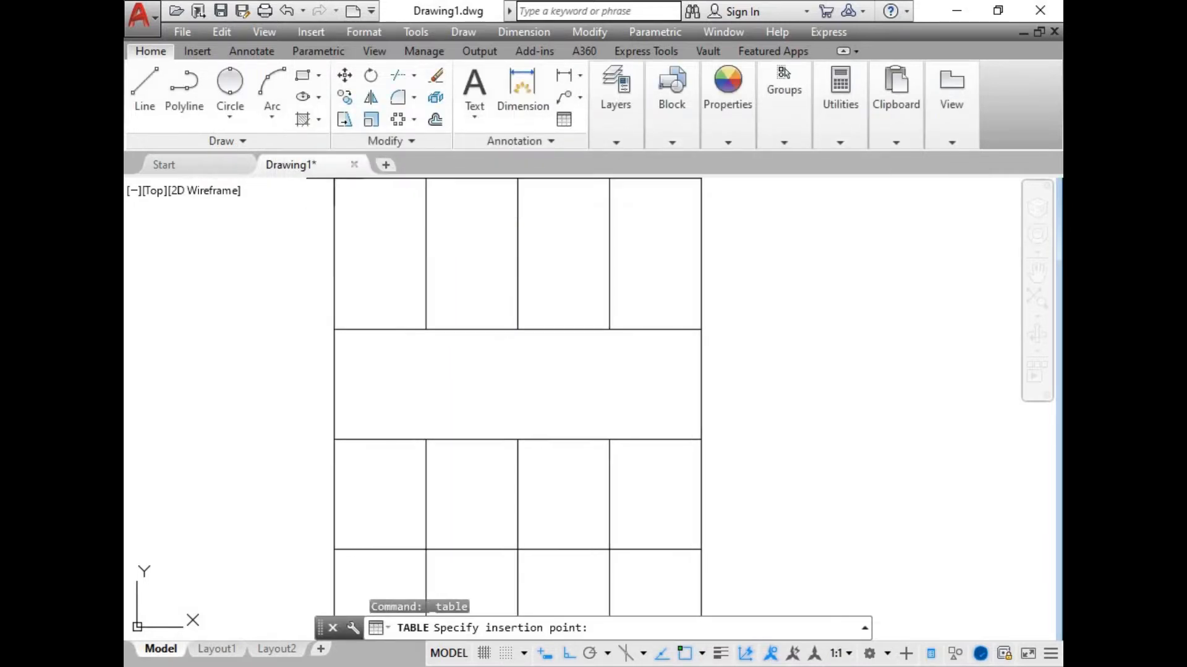
pyautogui.click(374, 205)
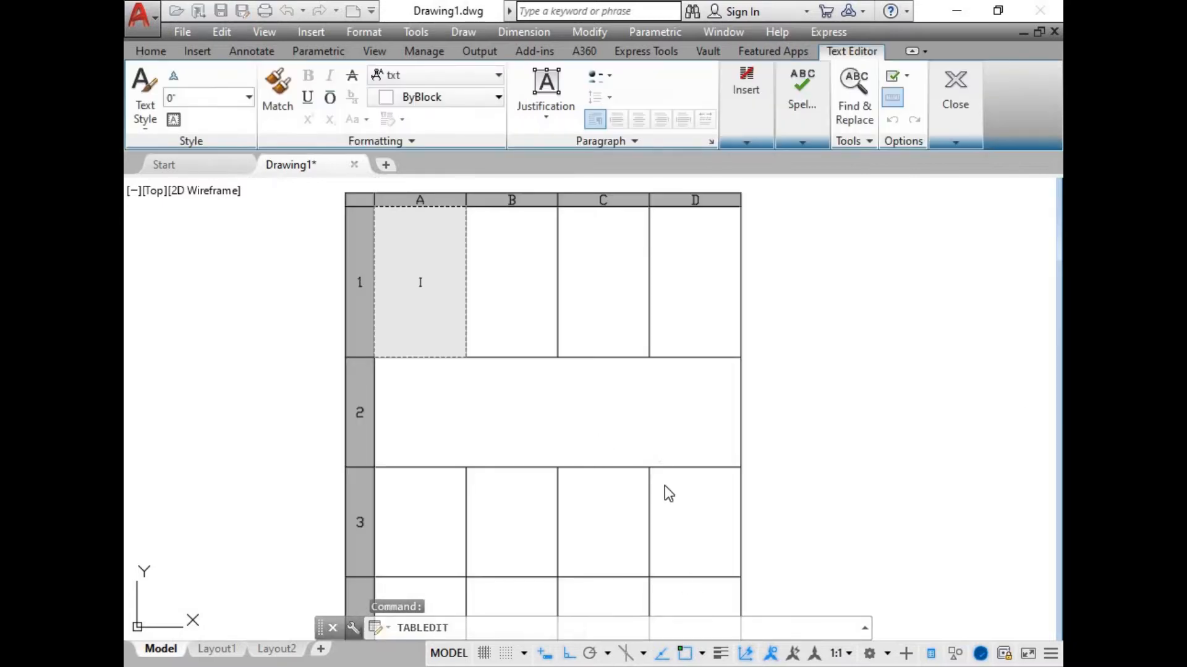
pyautogui.scroll(-3, 647, 478)
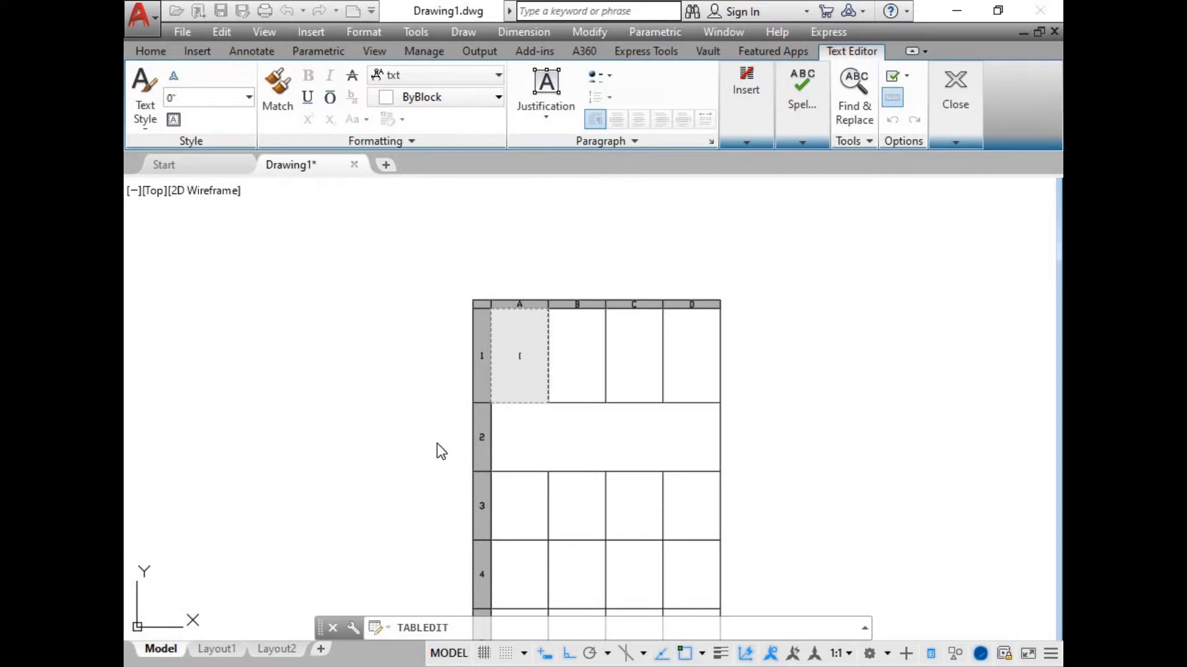
pyautogui.click(479, 374)
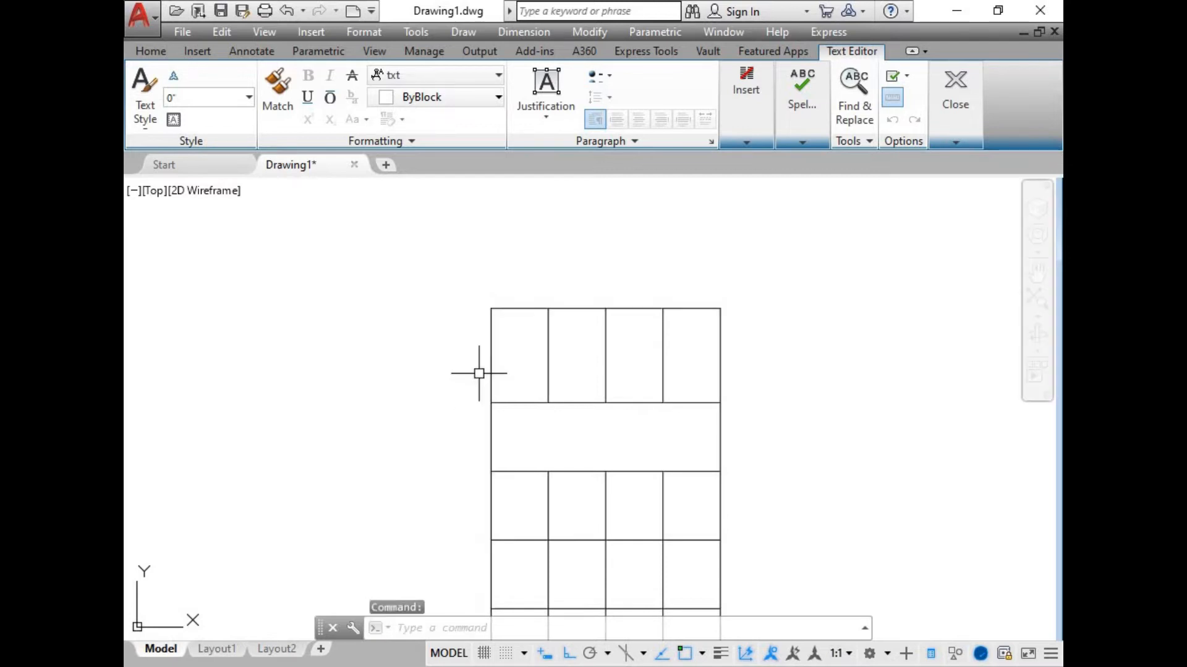
# From cell A3, insert one row above the selected cell and another row below it
pyautogui.click(527, 379)
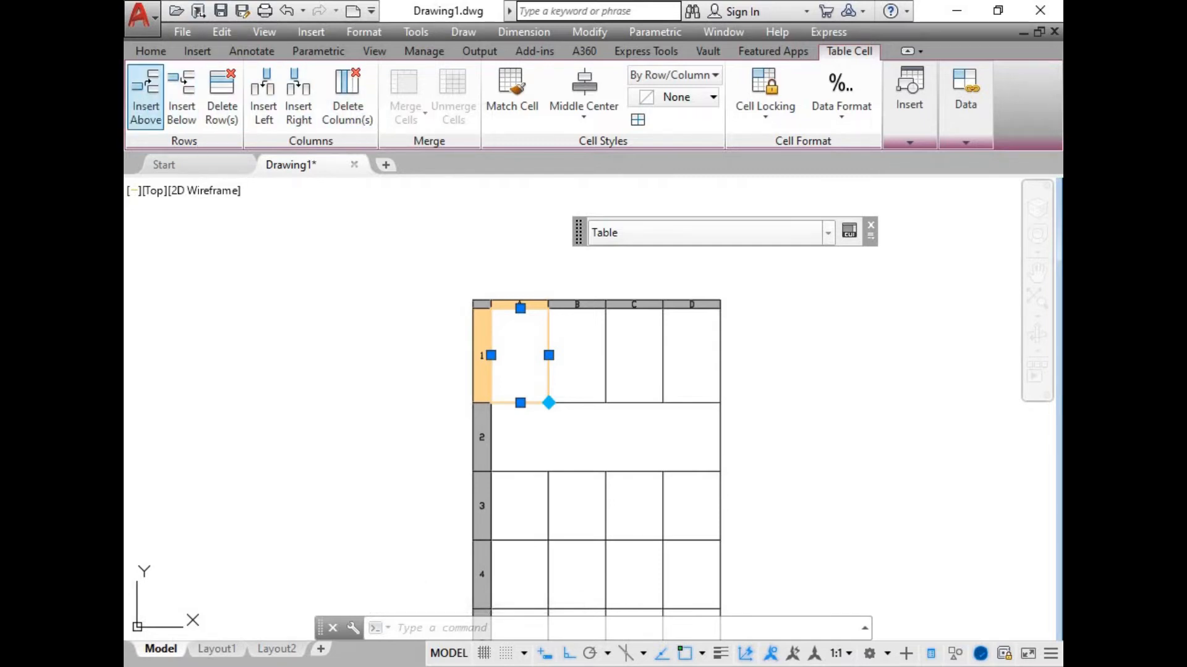
pyautogui.click(536, 445)
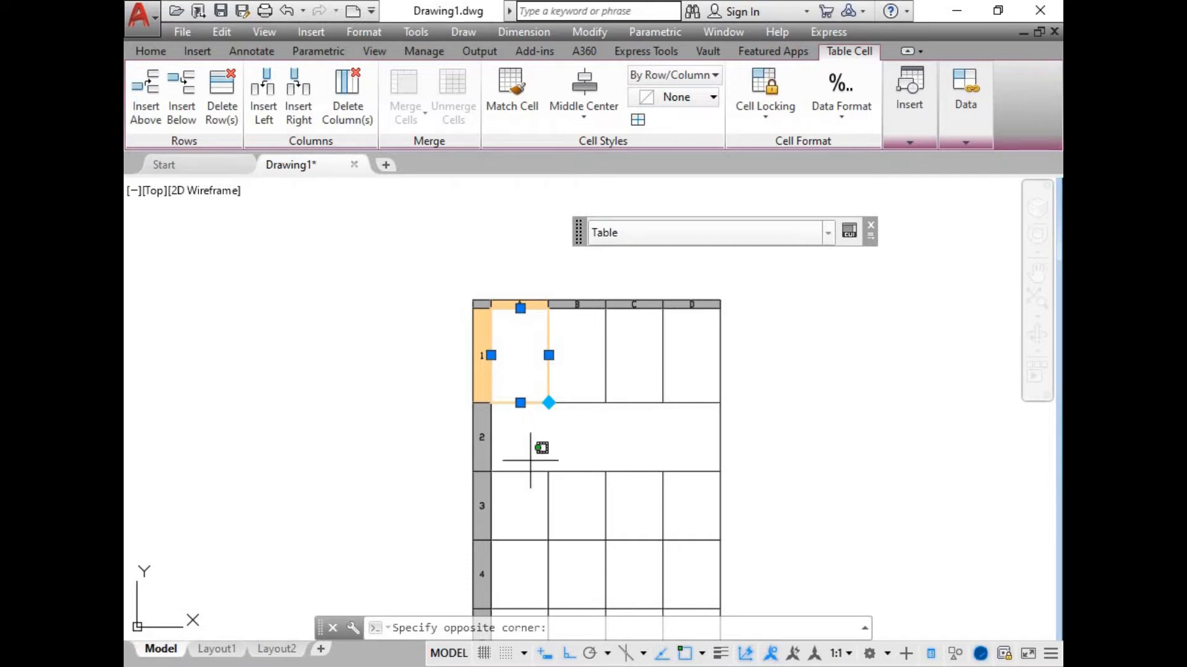
pyautogui.click(534, 515)
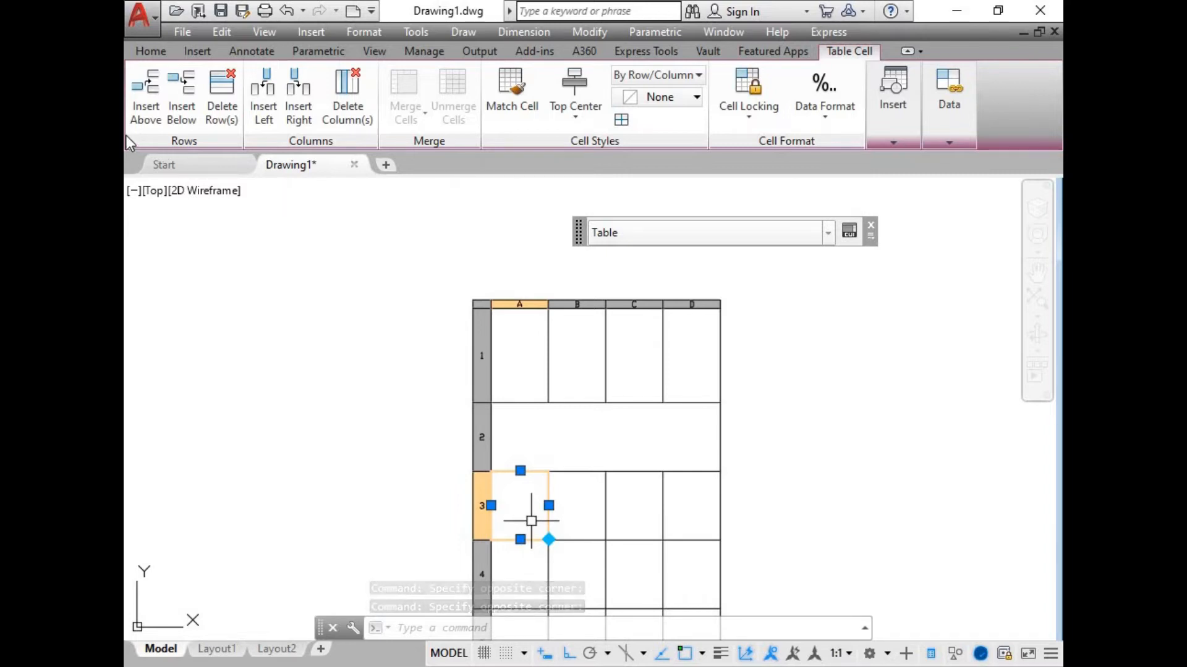
pyautogui.click(139, 100)
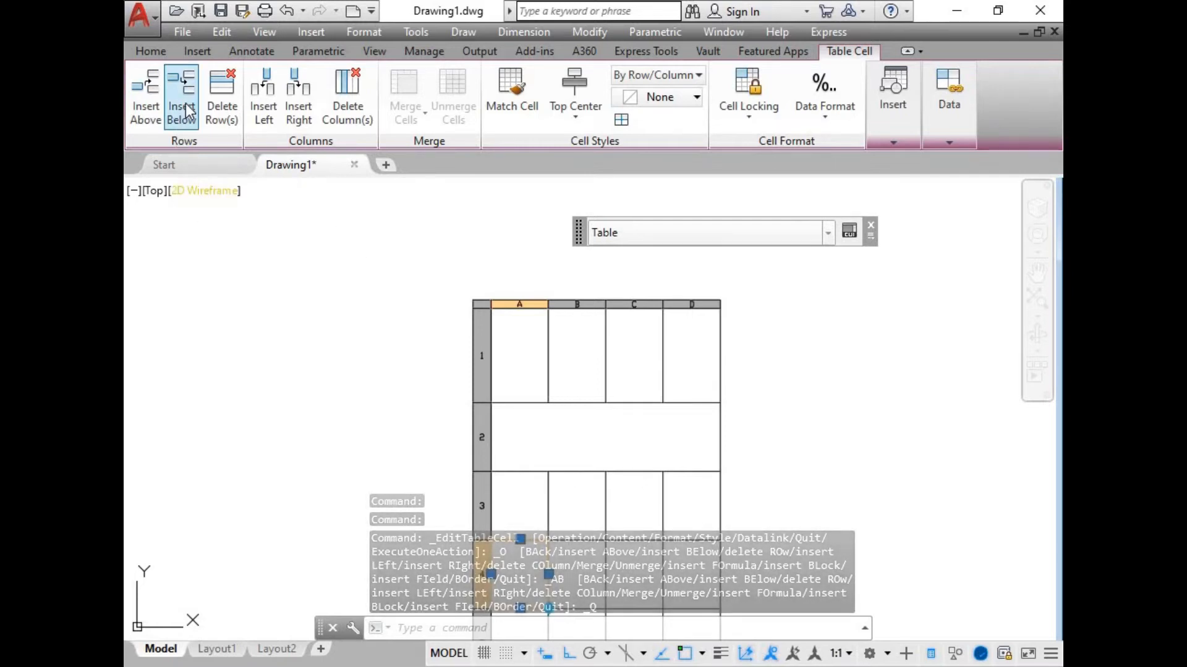
pyautogui.moveTo(556, 463); pyautogui.dragTo(511, 330, button='middle')
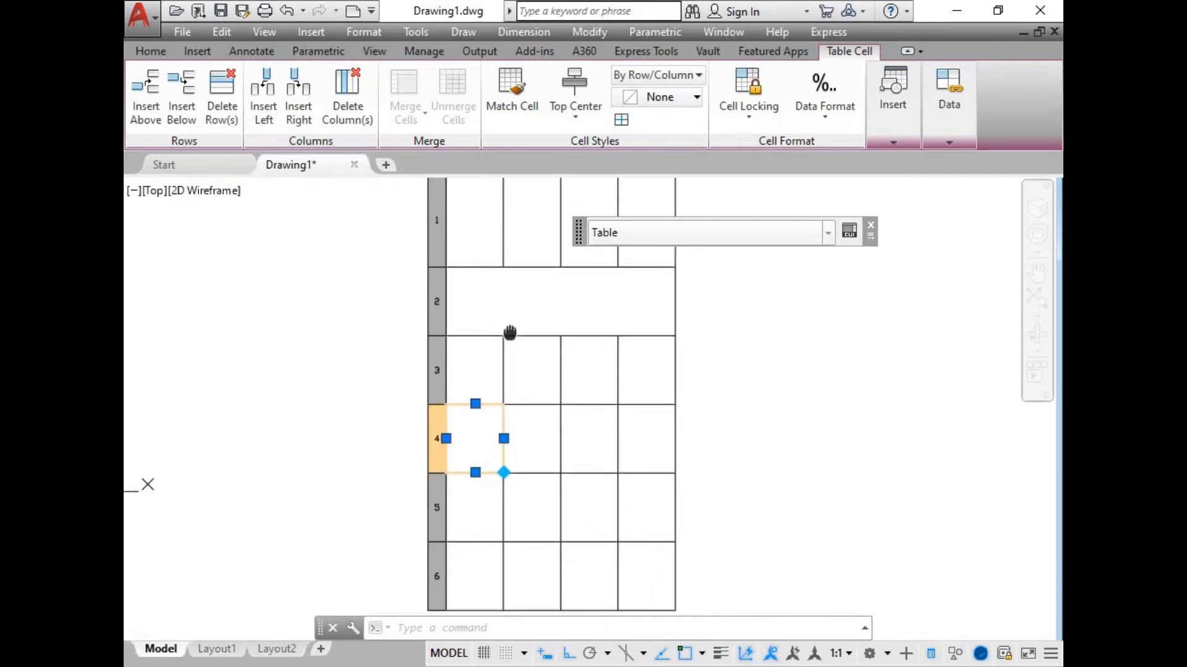
pyautogui.click(180, 113)
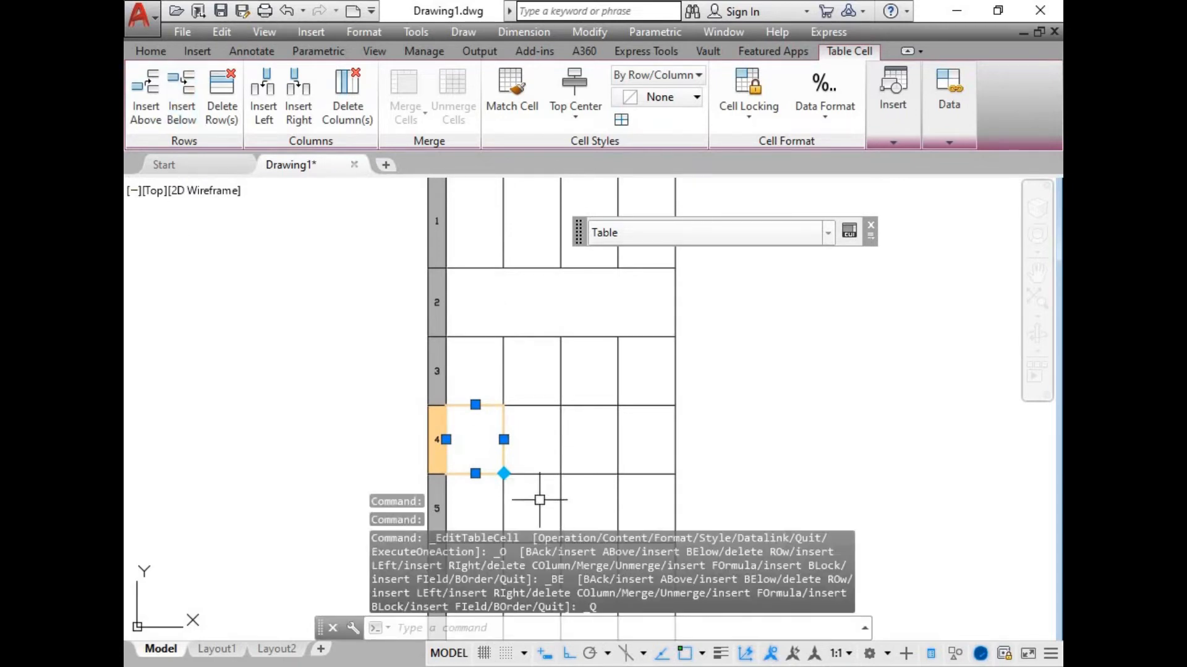
# Delete two rows from row 4 downward, starting from the selected cell in column C
pyautogui.scroll(-2, 548, 487)
pyautogui.scroll(-2, 544, 465)
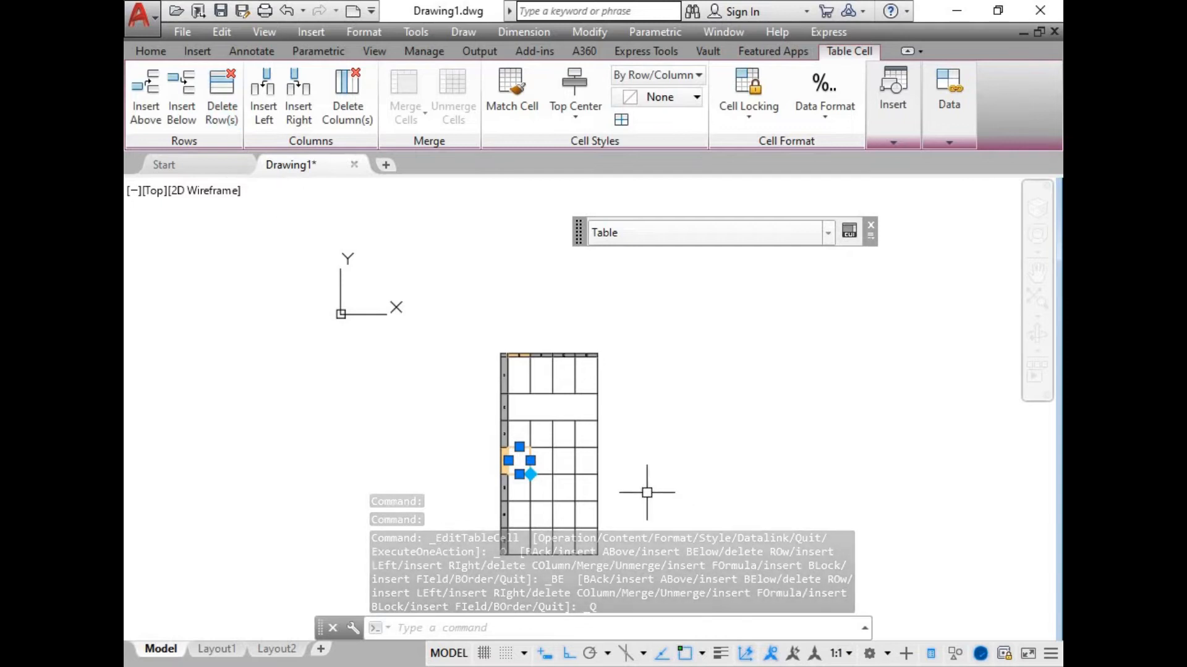
pyautogui.click(564, 452)
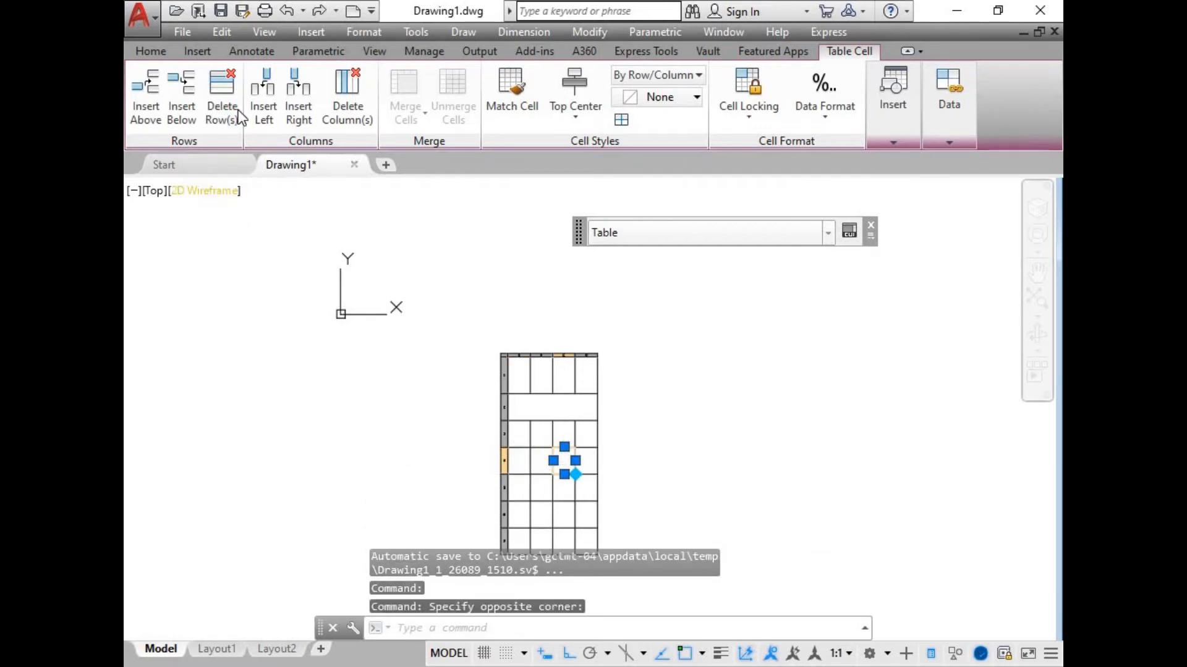
pyautogui.click(221, 106)
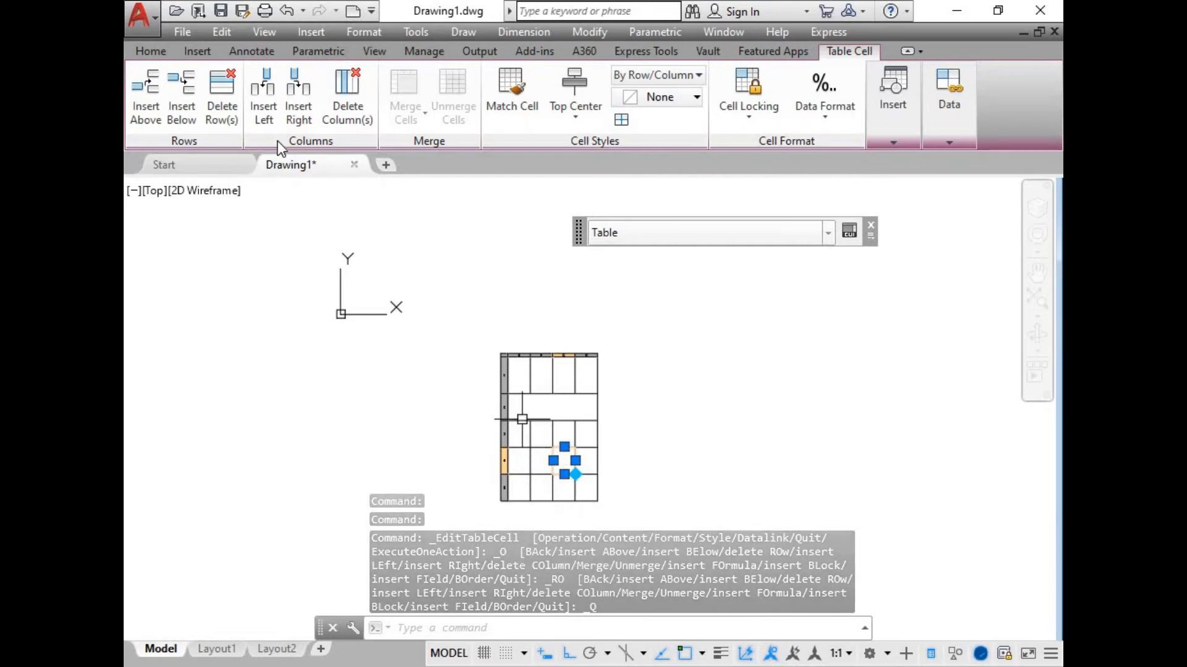
# Insert one column on each side of the selected cell's column, and delete the selected column
pyautogui.click(269, 102)
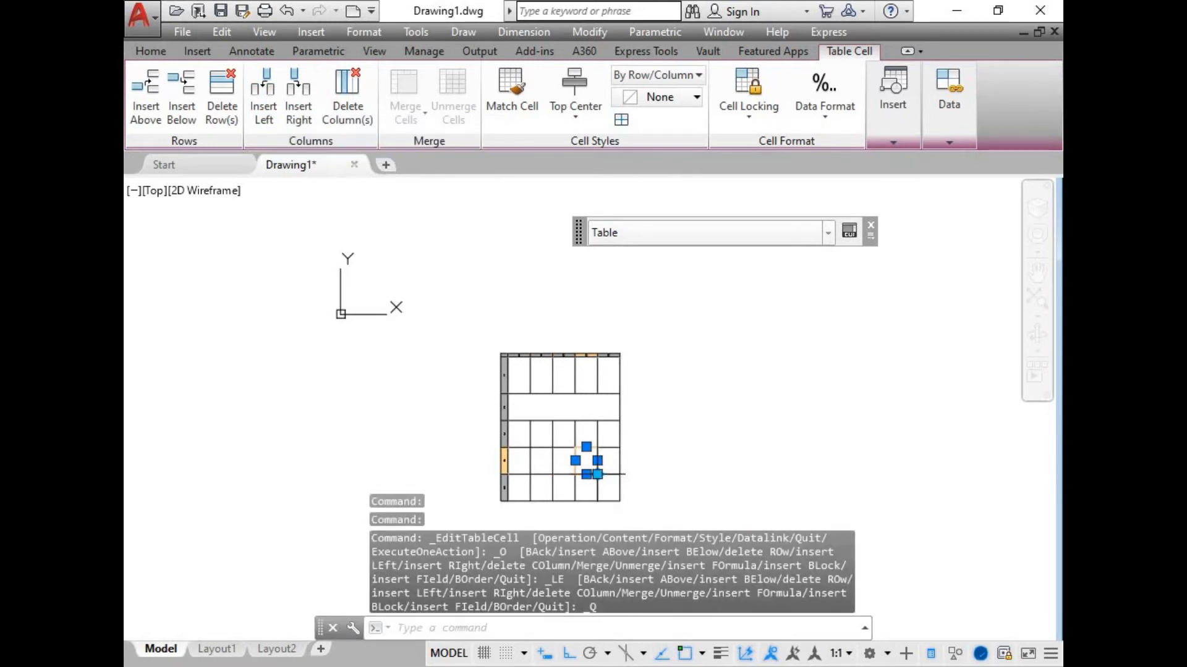
pyautogui.click(299, 111)
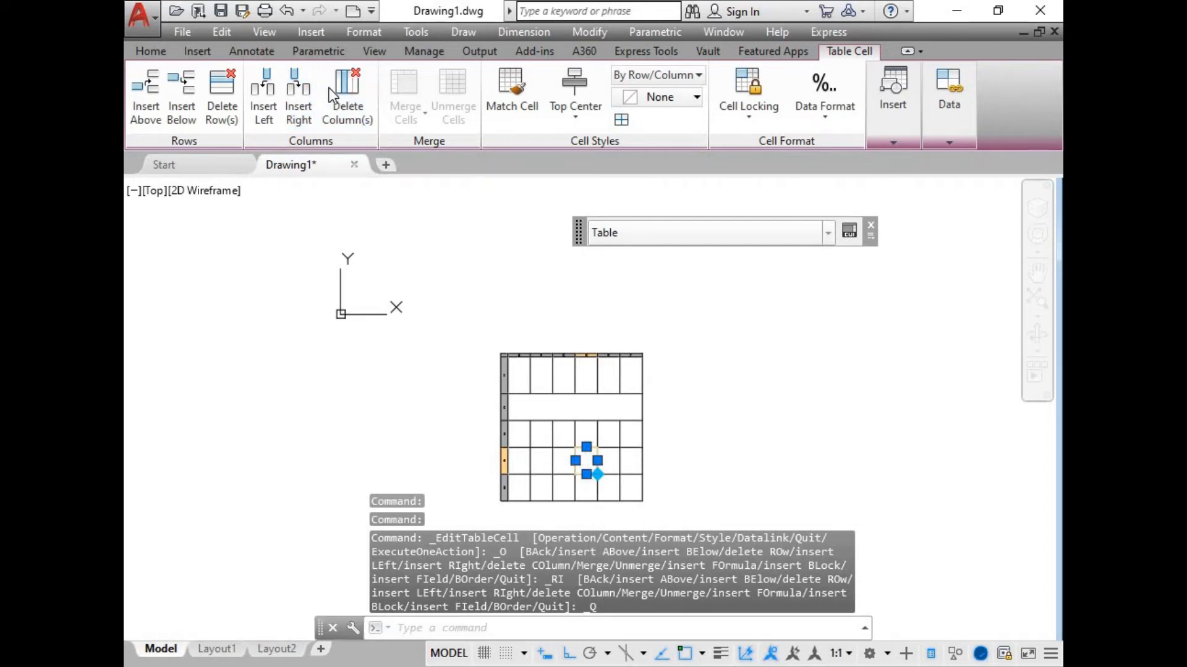
pyautogui.click(355, 107)
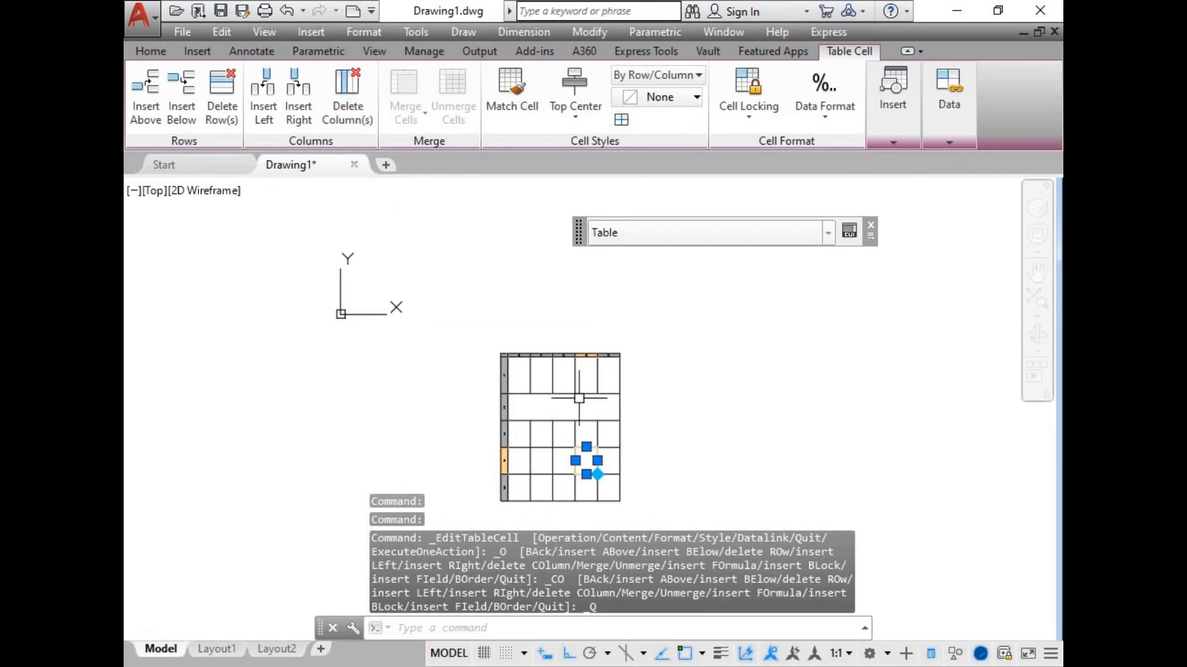
# Merge cells A3 through C3 into one cell with Merge All
pyautogui.scroll(2, 566, 386)
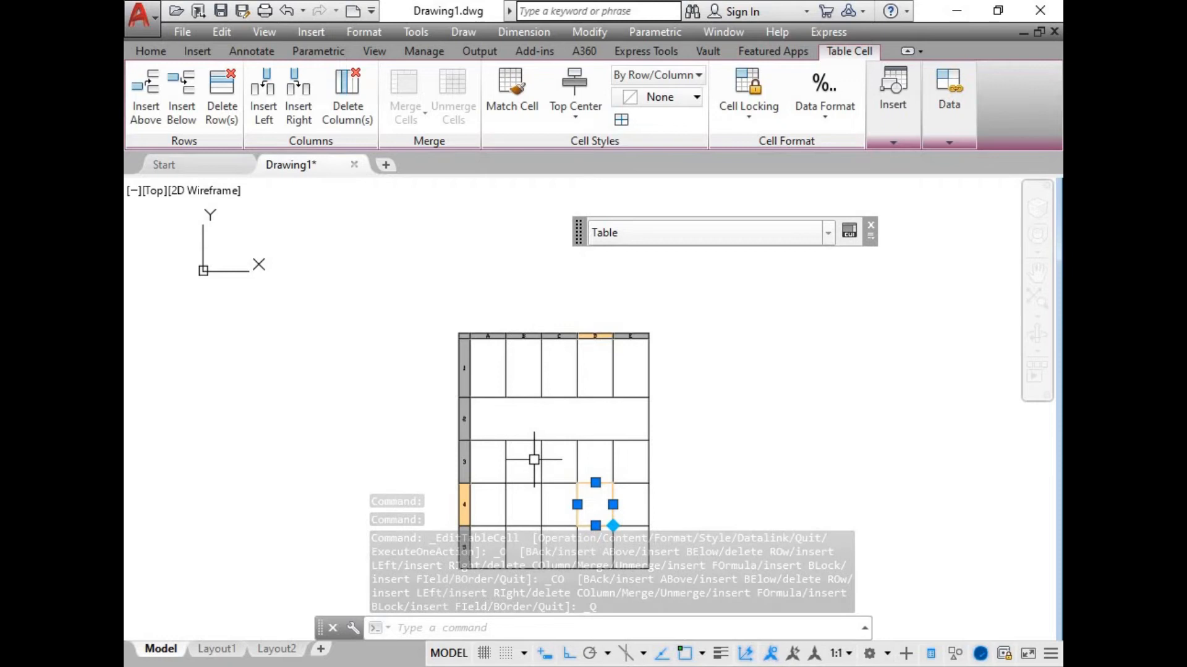
pyautogui.click(504, 464)
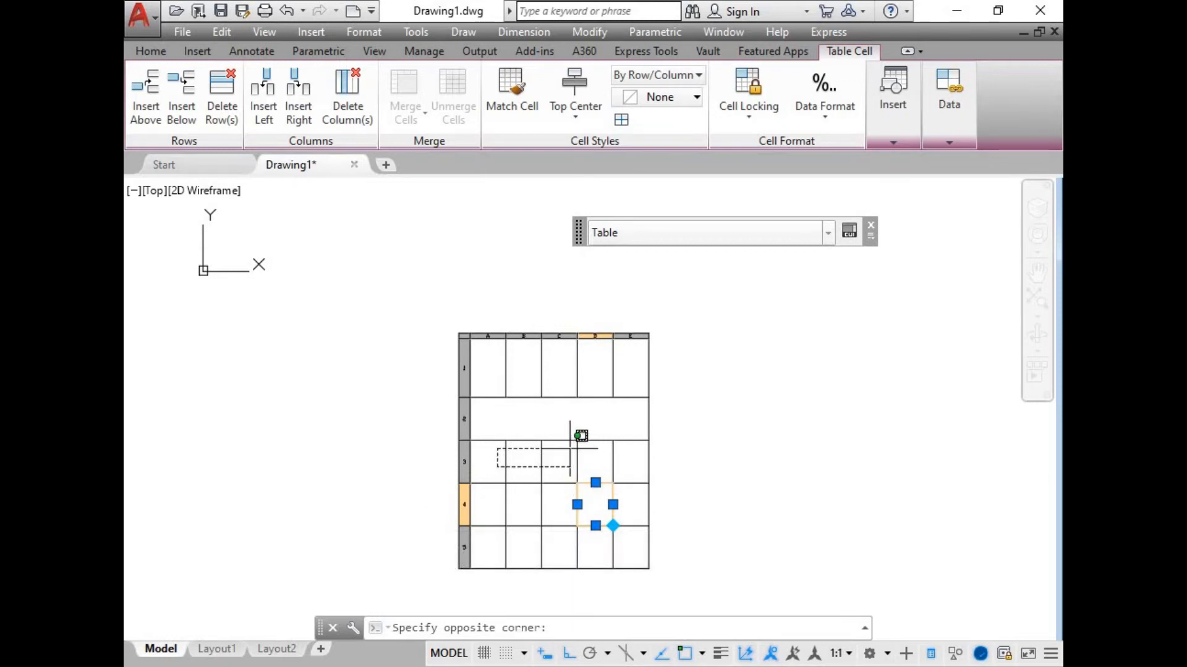
pyautogui.click(571, 443)
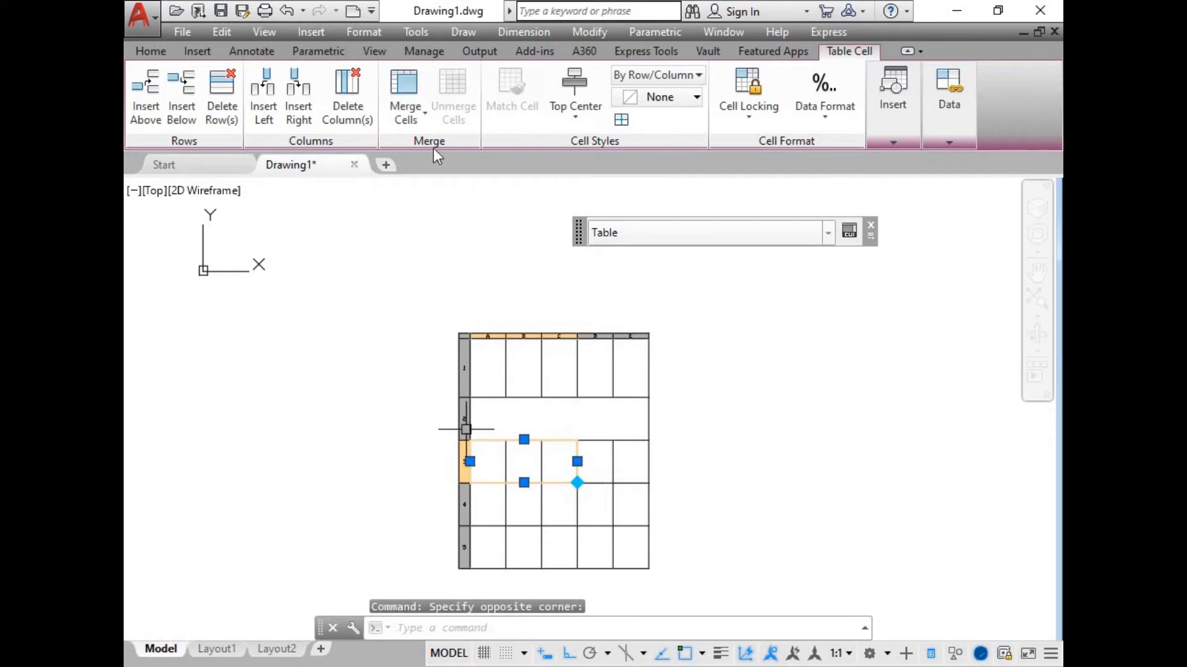
pyautogui.click(398, 82)
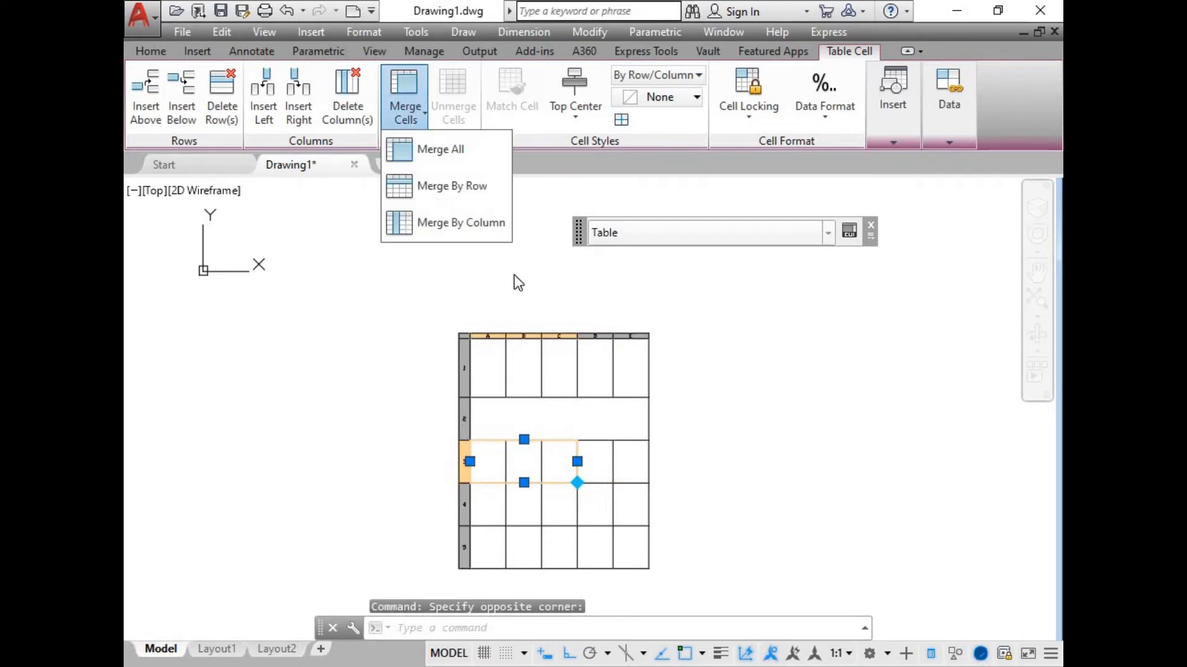
pyautogui.click(435, 151)
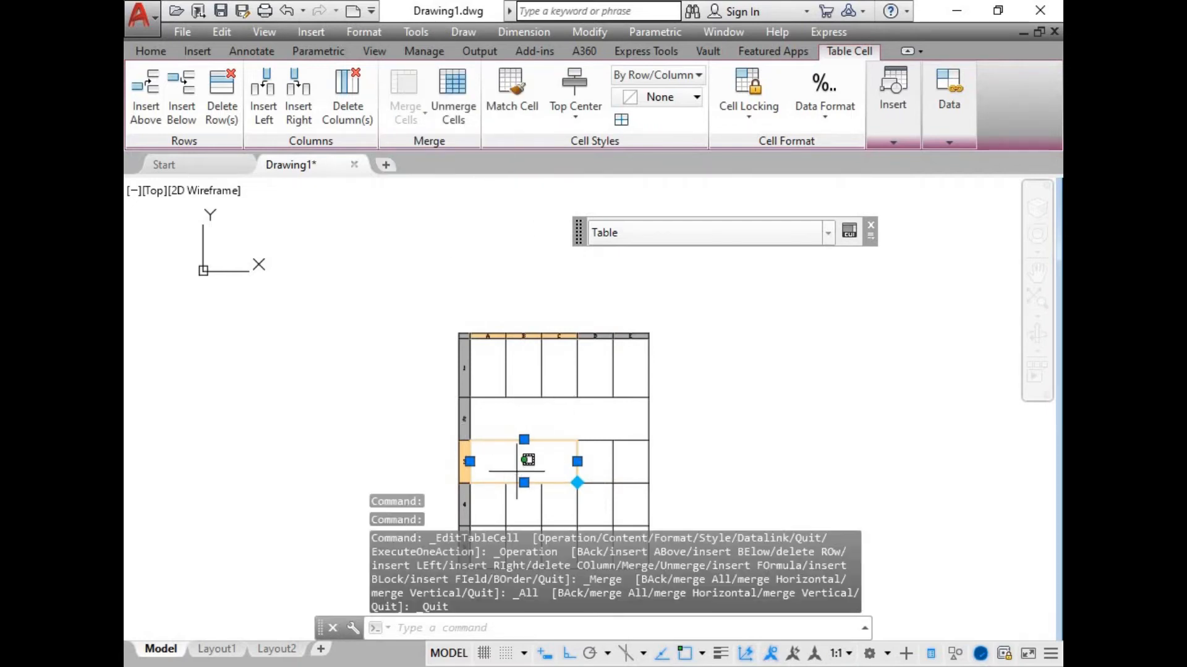
# Enter a short first name as sample text in the merged cell of row 3
pyautogui.click(517, 471)
pyautogui.click(536, 466)
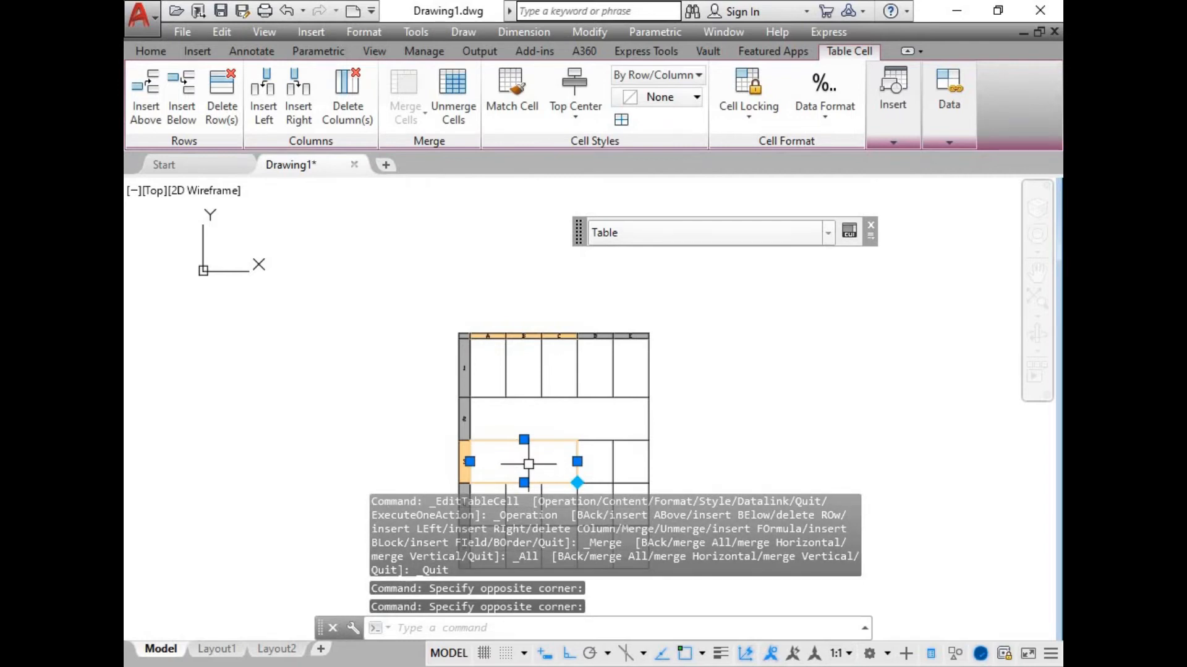
pyautogui.doubleClick(529, 465)
pyautogui.write('a')
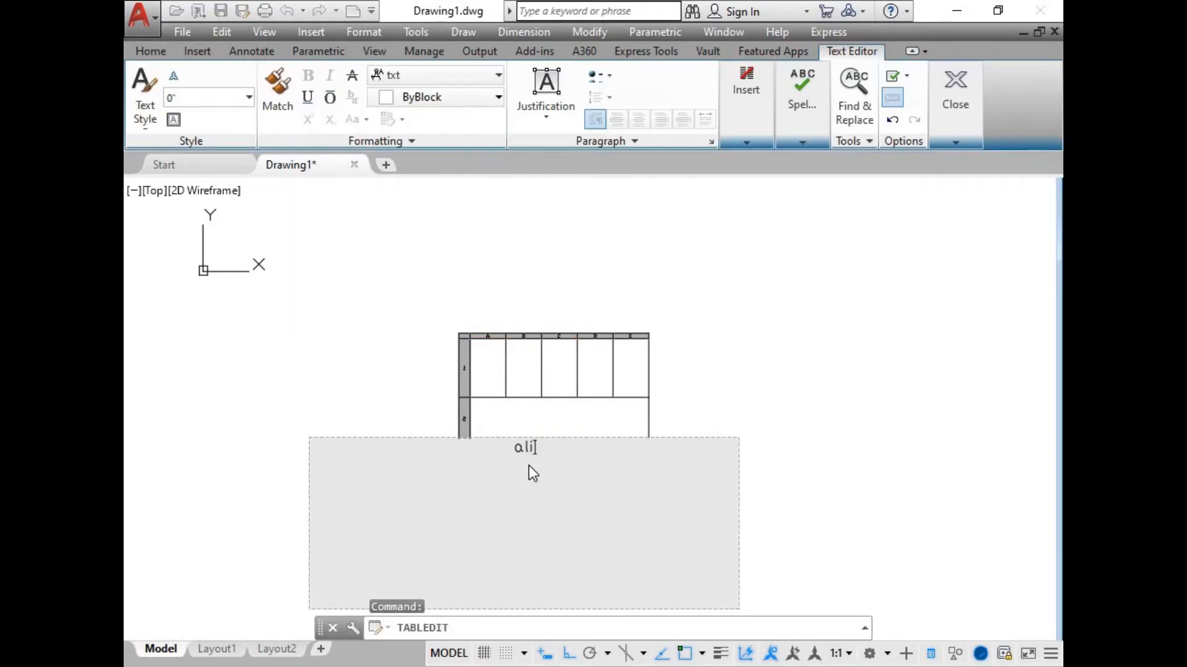
pyautogui.write('li')
pyautogui.press('Return')
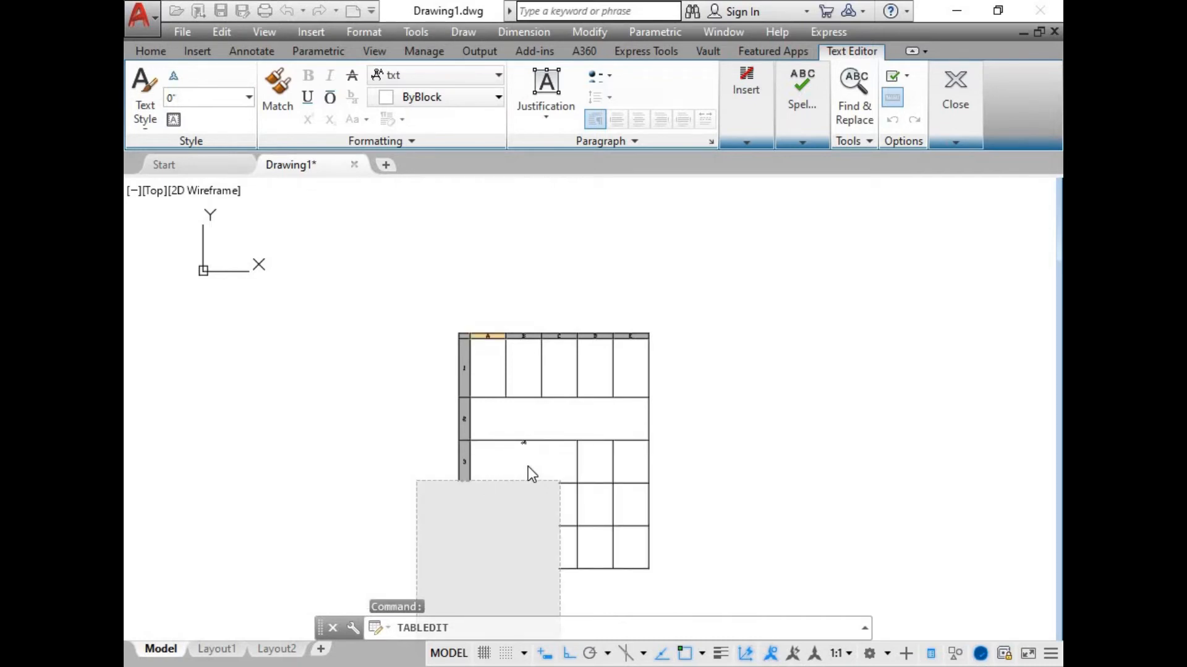
pyautogui.press('Escape')
# Unmerge the merged cell in row 3 and set the alignment of the selected cells to Middle Center
pyautogui.click(528, 465)
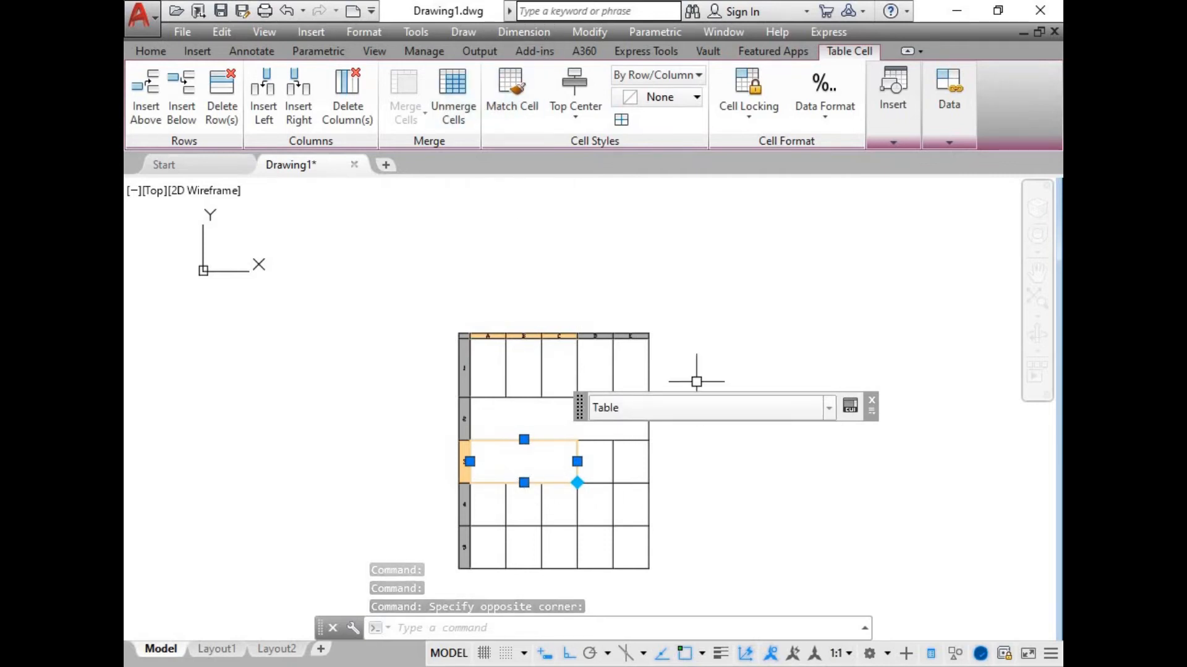
pyautogui.click(454, 91)
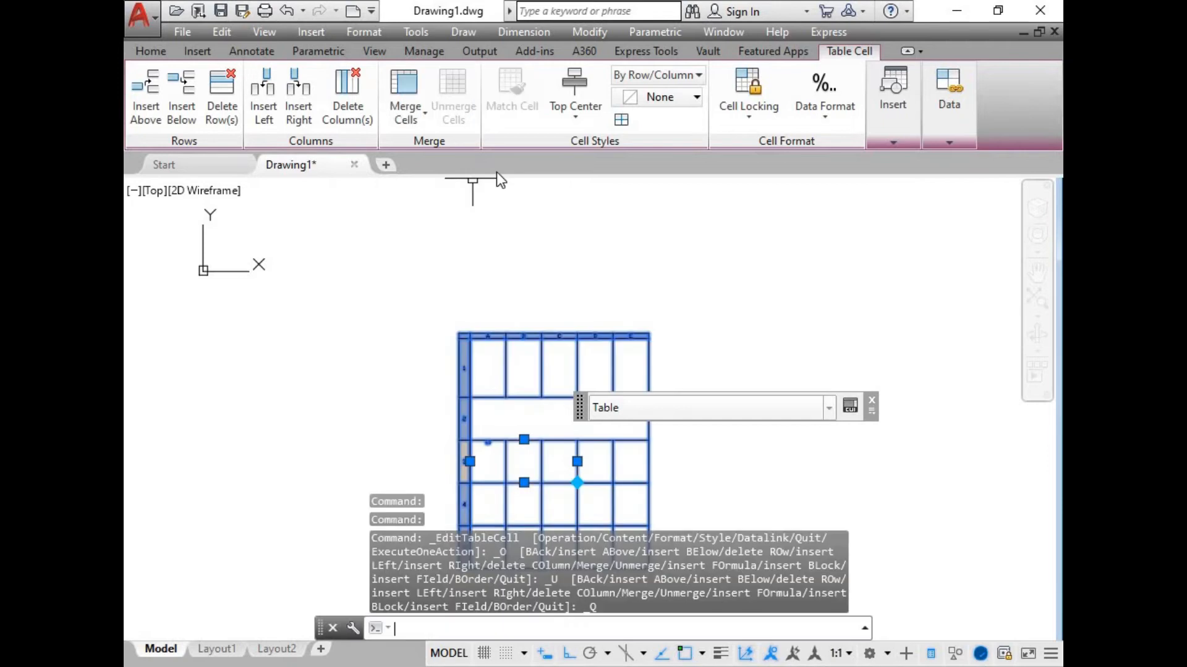
pyautogui.click(573, 115)
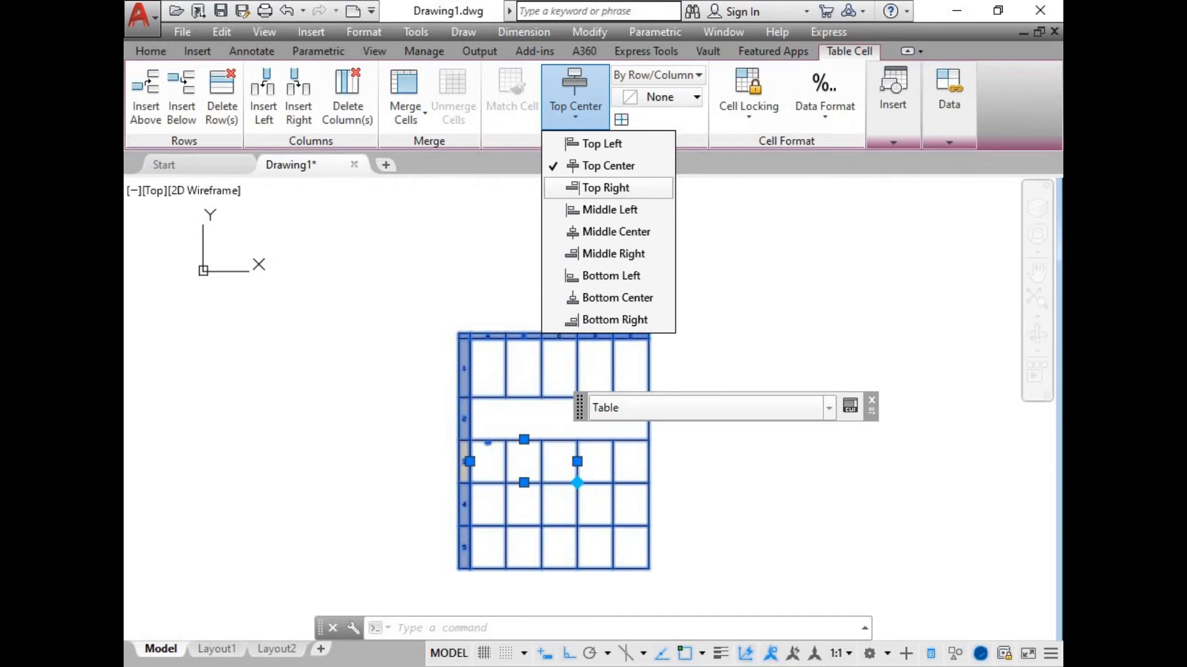
pyautogui.click(606, 187)
pyautogui.click(575, 112)
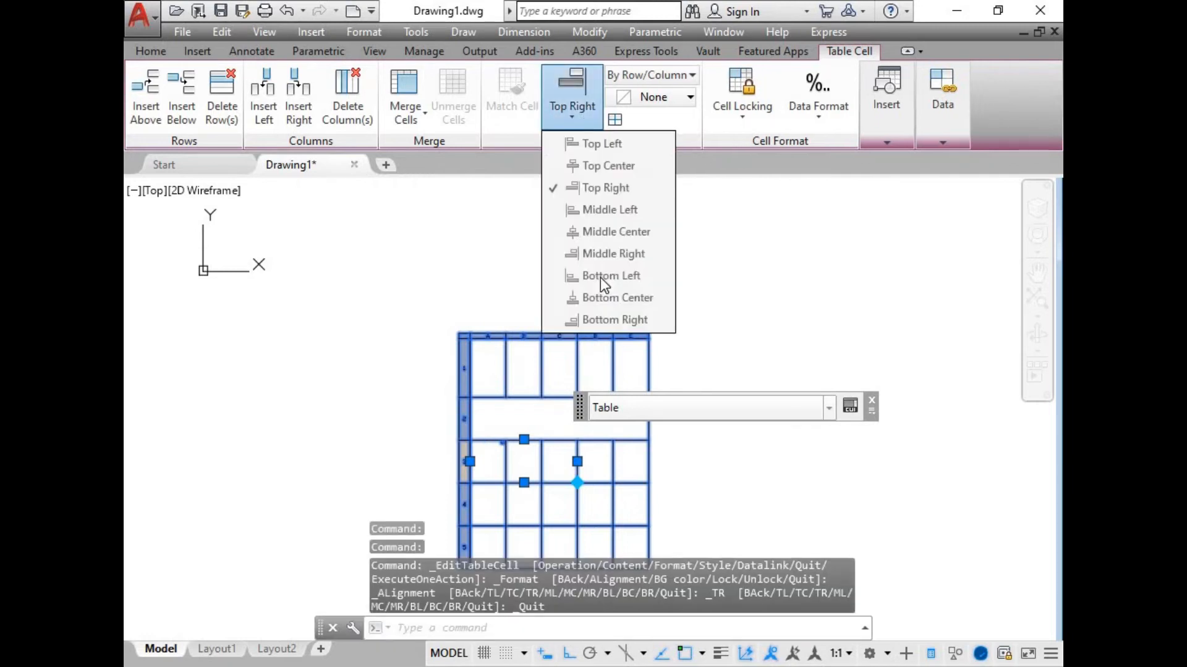
pyautogui.click(594, 235)
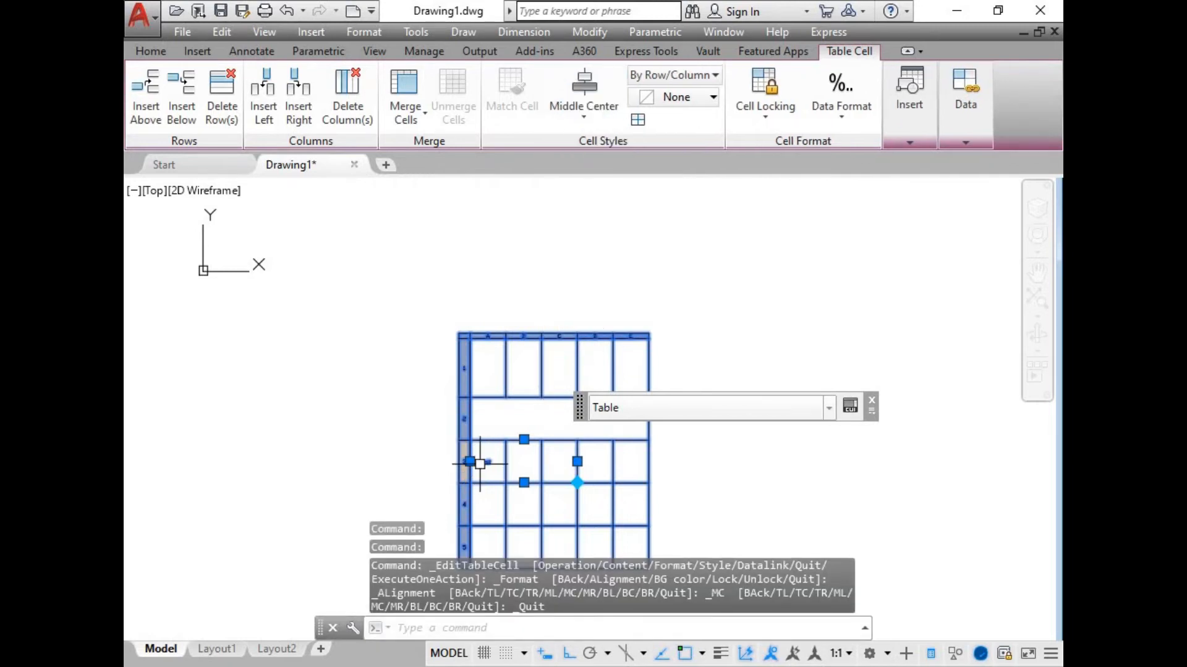
# Fill the background of cell A3 with the orange colour 242,103,34
pyautogui.scroll(5, 480, 463)
pyautogui.click(482, 488)
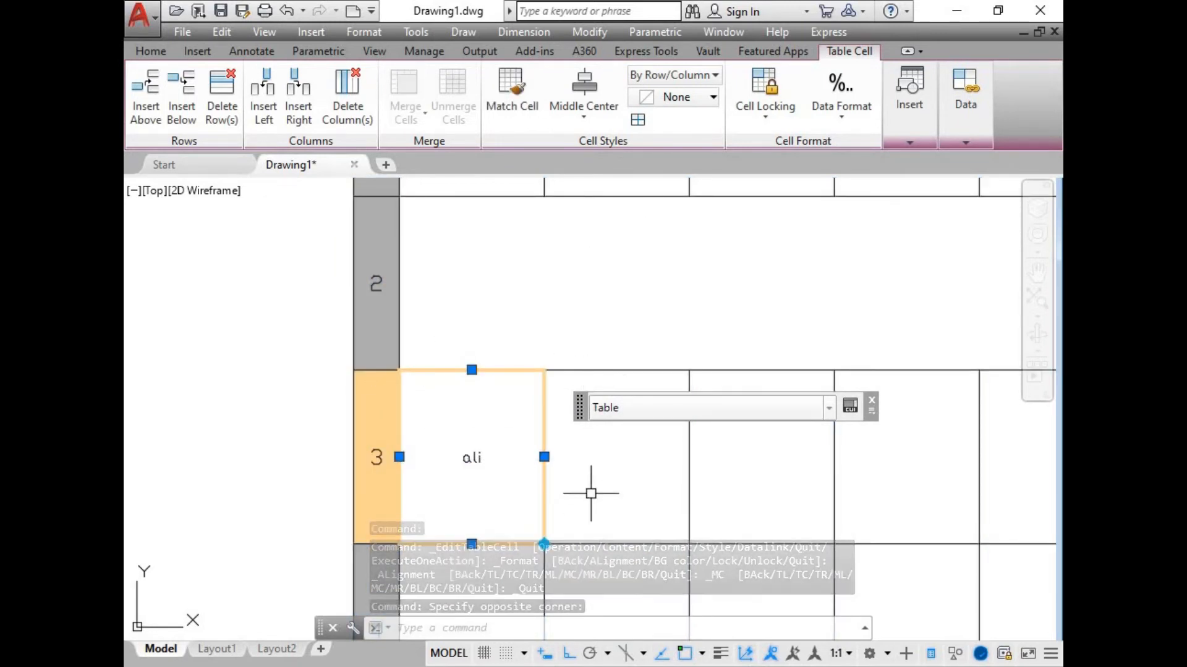
pyautogui.click(704, 98)
pyautogui.click(677, 213)
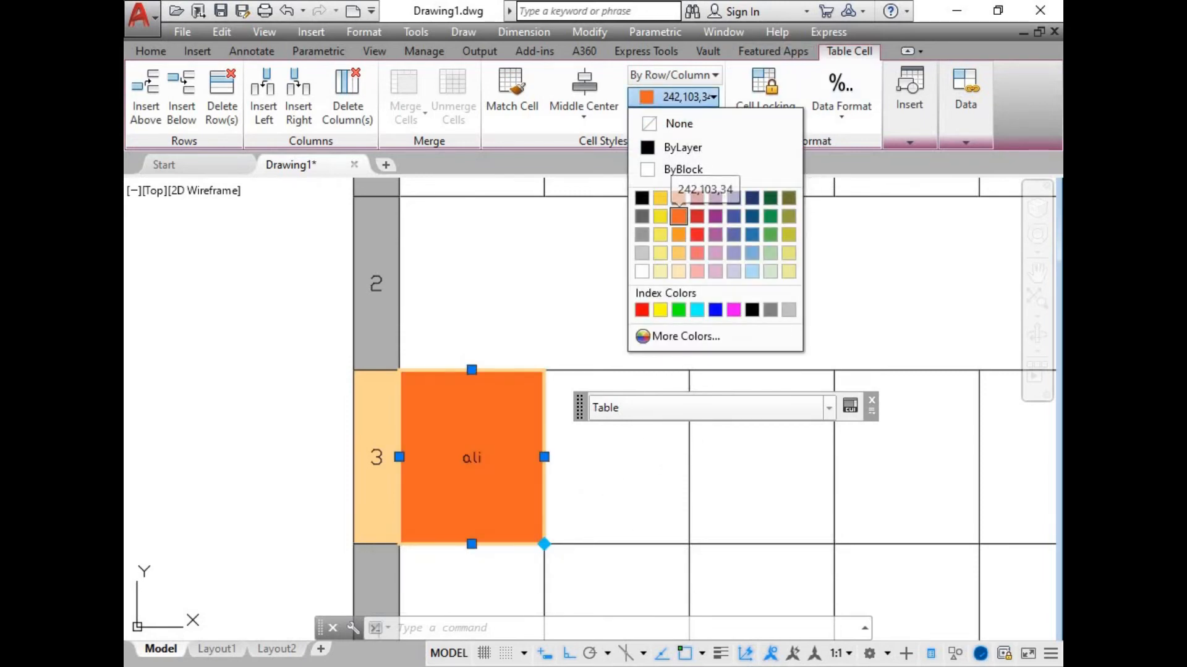
# Fill the background of cell B3 with the green colour 88,186,72
pyautogui.click(581, 494)
pyautogui.click(711, 97)
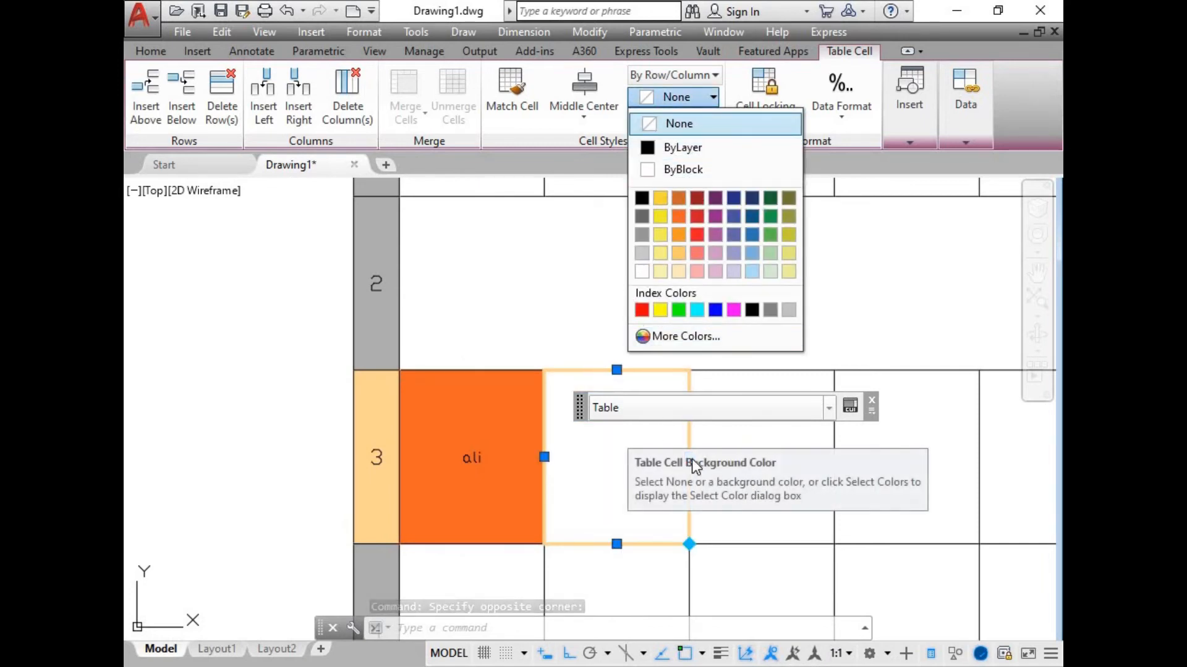
pyautogui.click(770, 253)
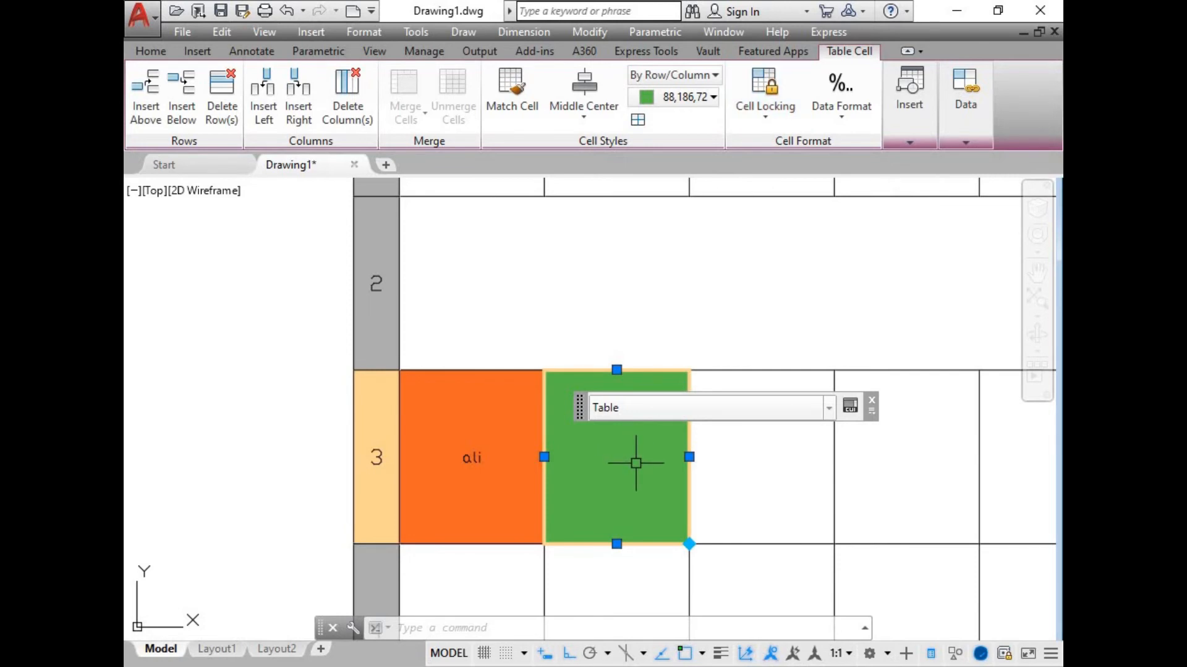
# Try Content Locked on cell A3 and return its cell locking to Unlocked
pyautogui.click(485, 484)
pyautogui.click(766, 115)
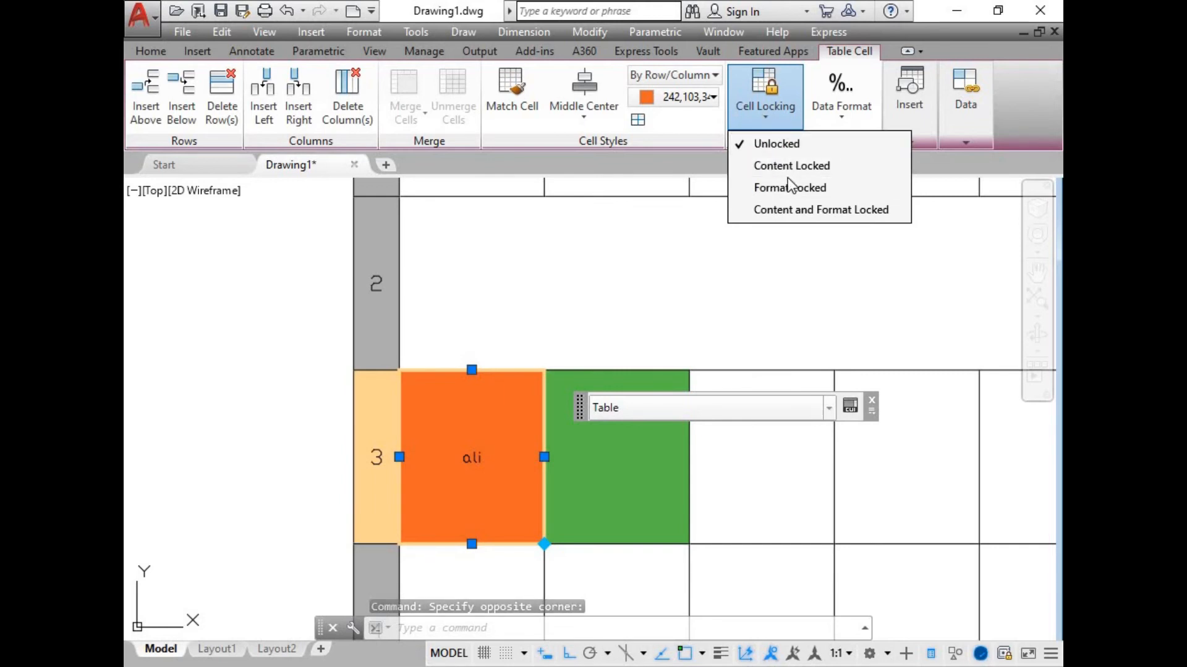
pyautogui.click(788, 174)
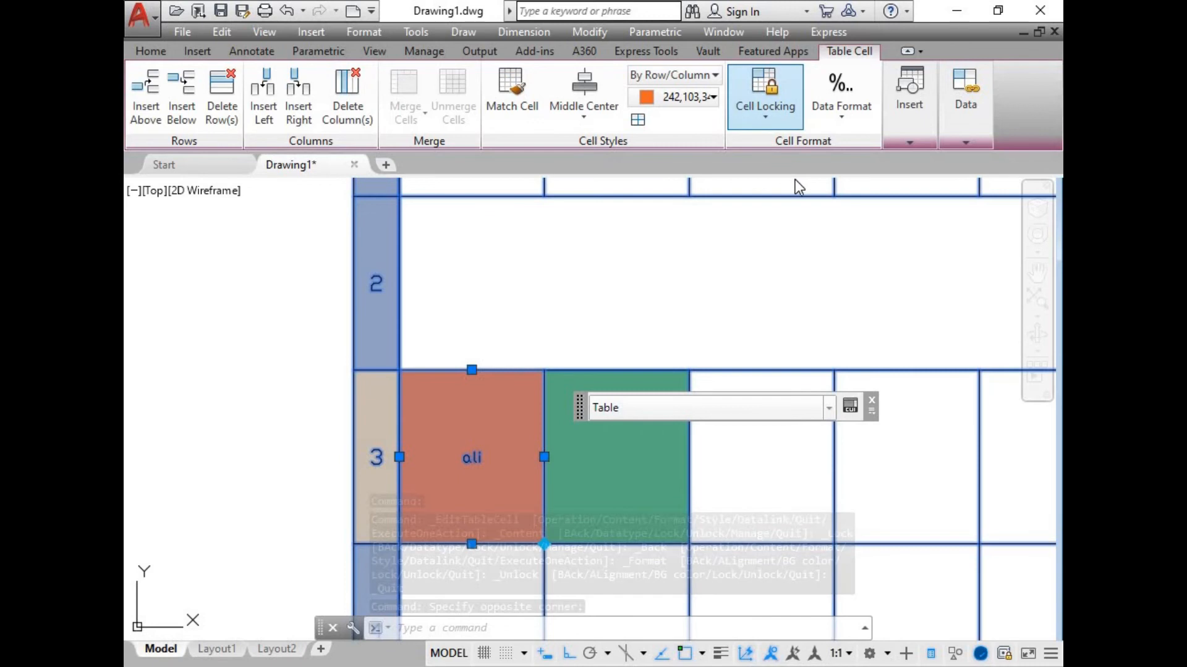
pyautogui.click(766, 110)
pyautogui.click(775, 145)
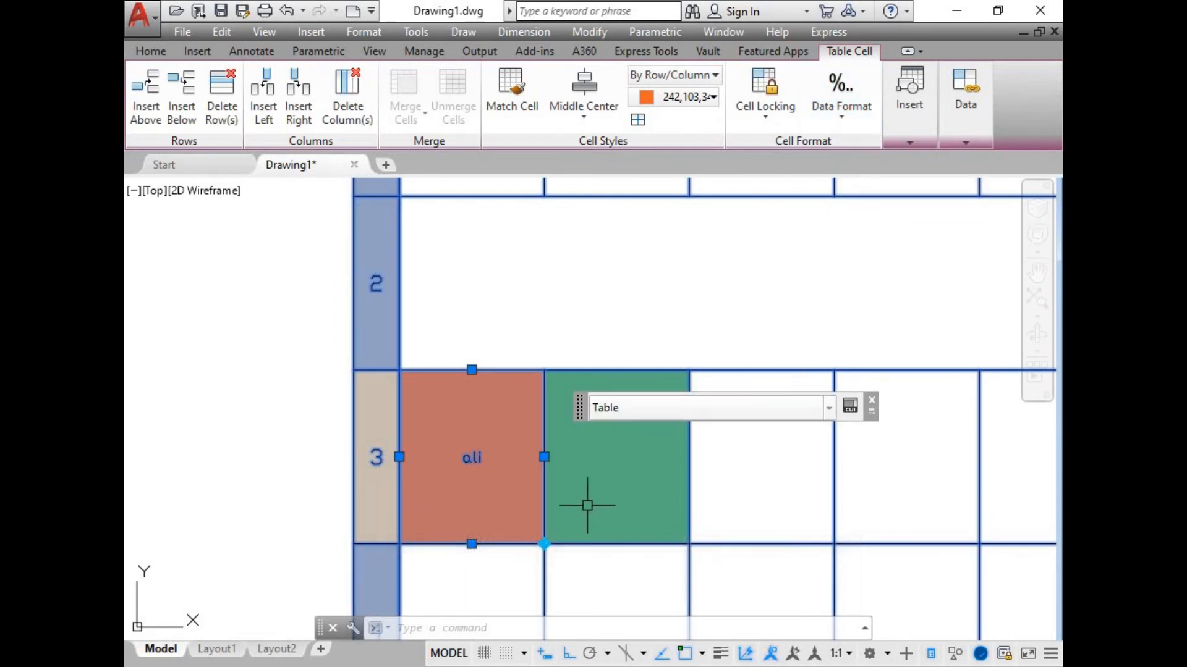
# Set the data format of cell A3 to Decimal Number
pyautogui.click(840, 109)
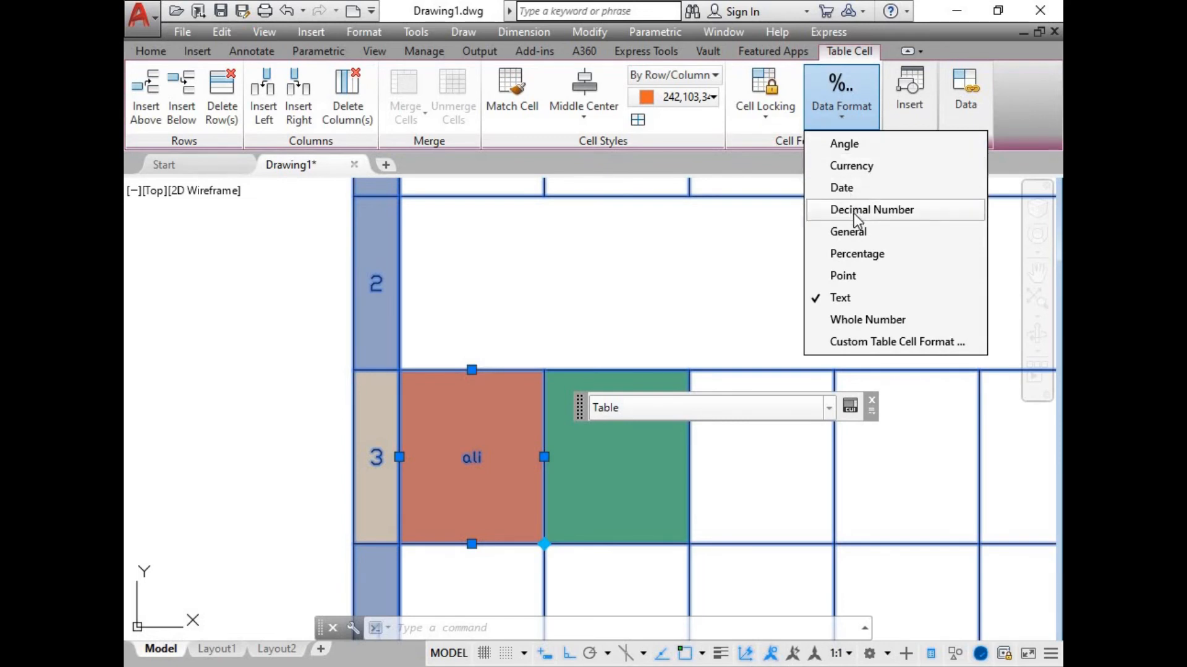
pyautogui.click(847, 260)
pyautogui.click(669, 388)
pyautogui.click(840, 110)
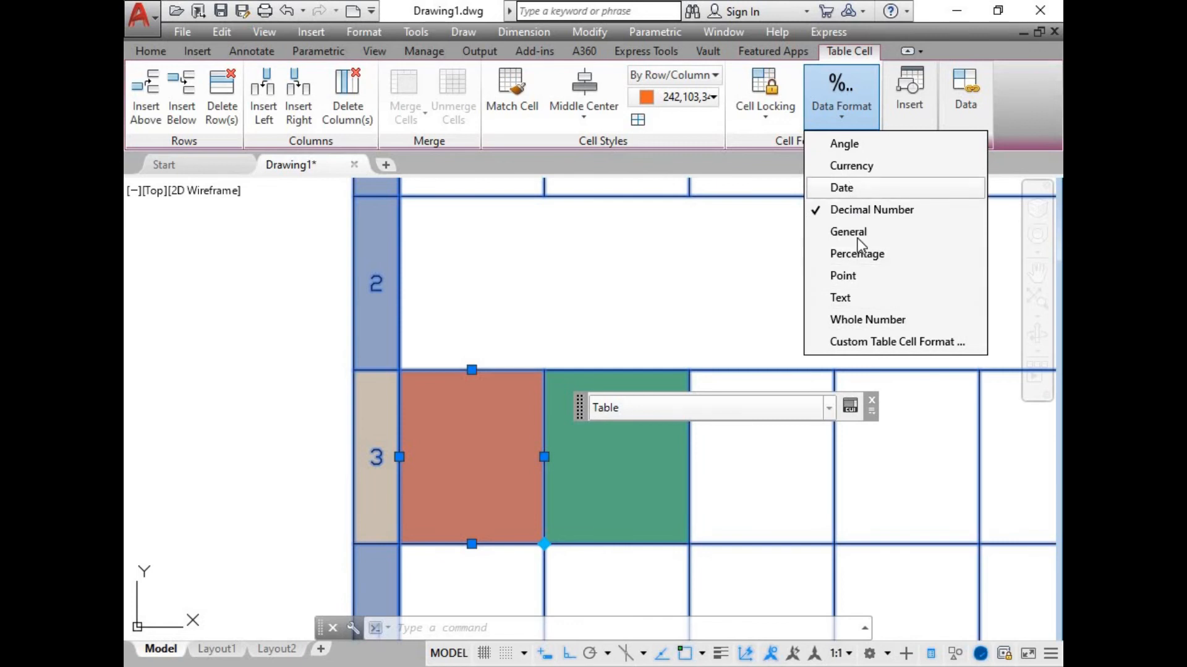
# View the options for inserting a block in cell A3 and cancel the dialog
pyautogui.click(911, 108)
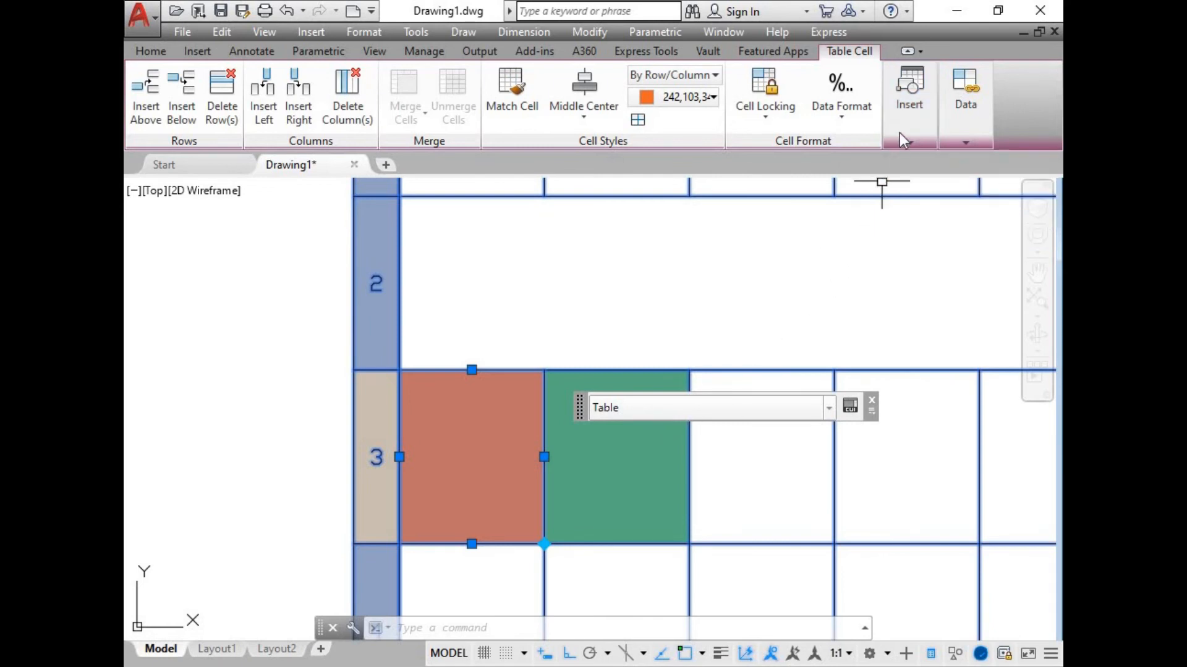
pyautogui.moveTo(899, 132)
pyautogui.click(869, 185)
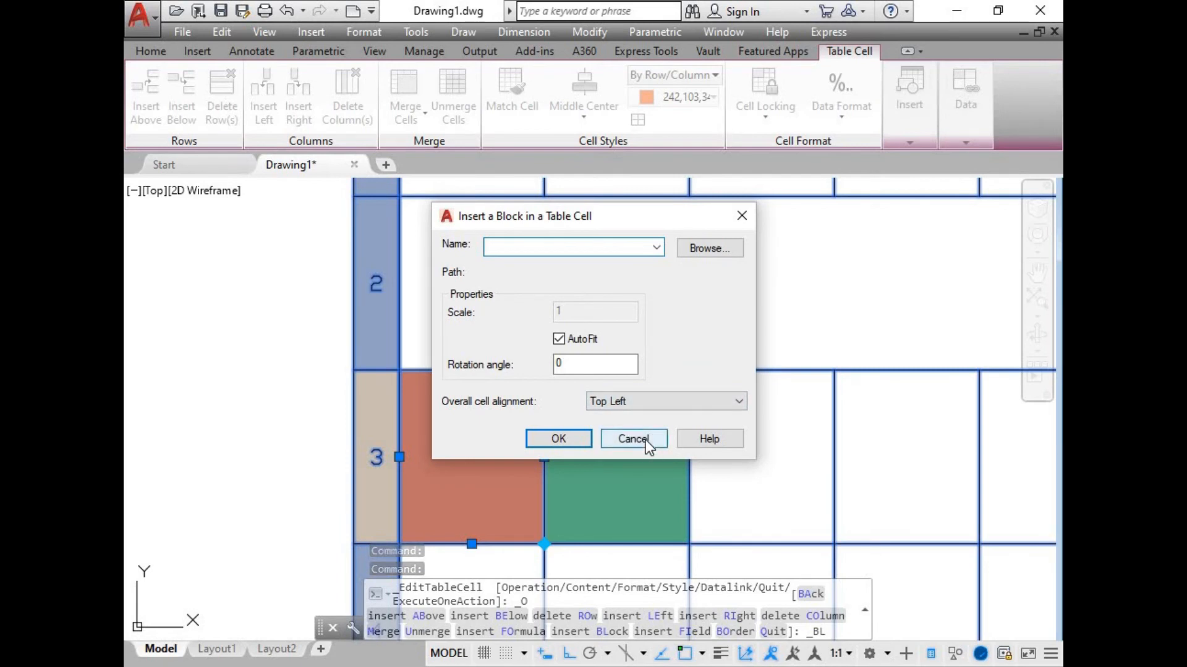
pyautogui.click(645, 440)
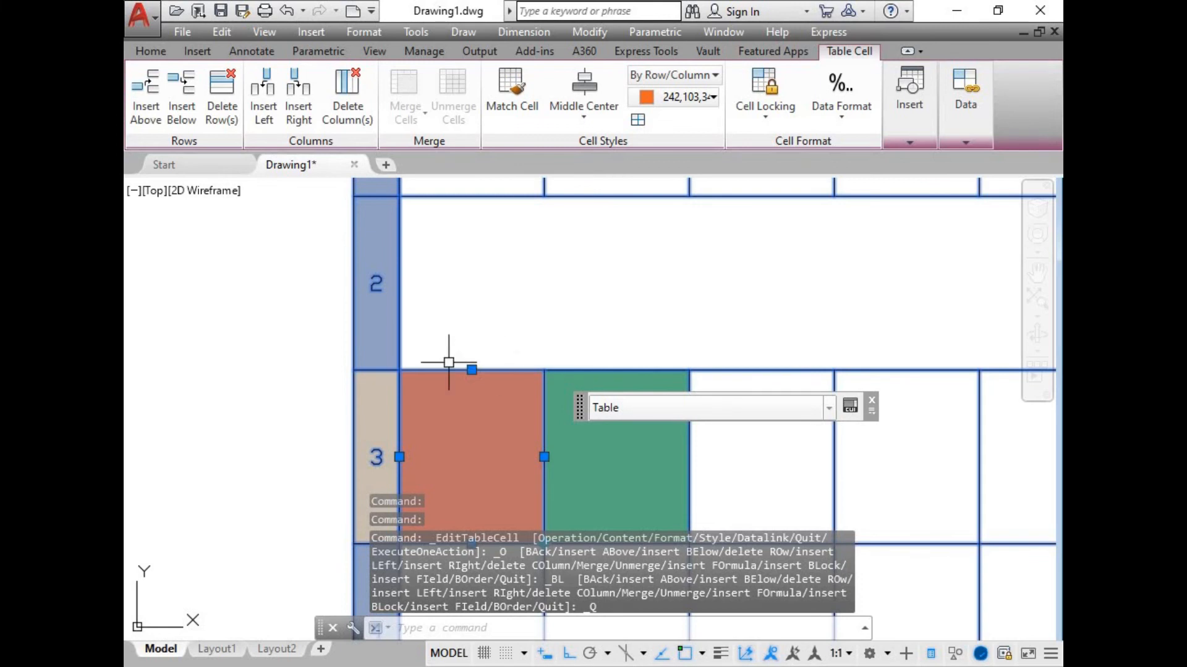
# Deselect the cell and insert an empty Standard table with 4 columns, 3 data rows, 2 1/2" column width and 12-line row height, overlapping the existing table
pyautogui.click(242, 411)
pyautogui.click(313, 451)
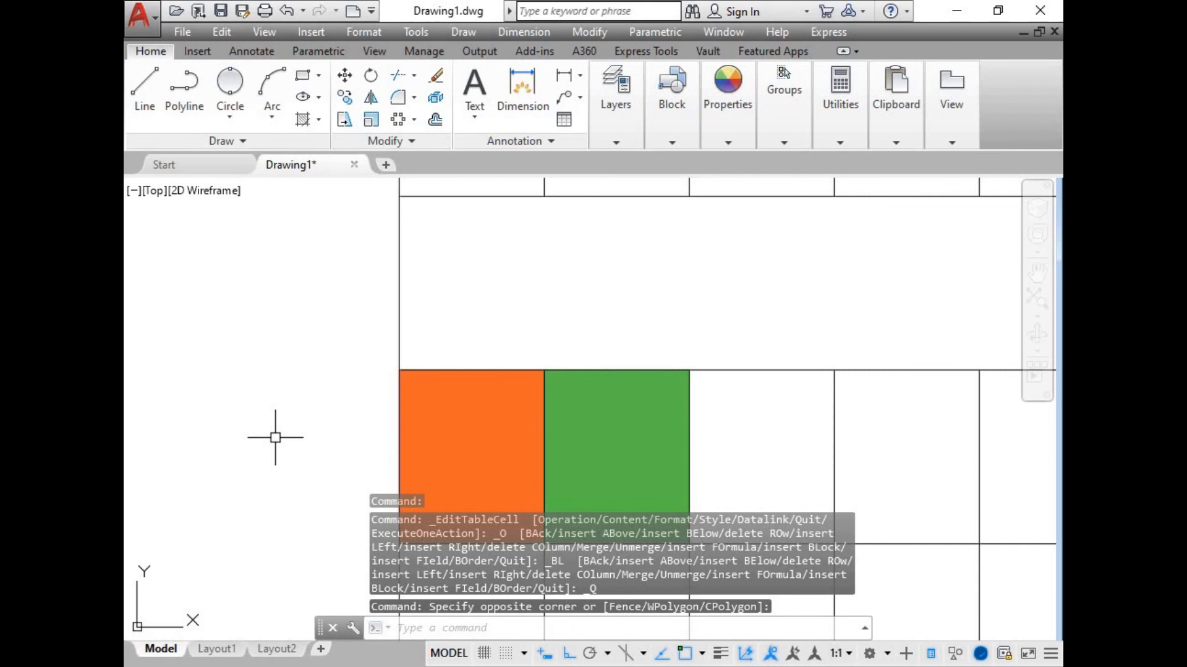
pyautogui.write('ta')
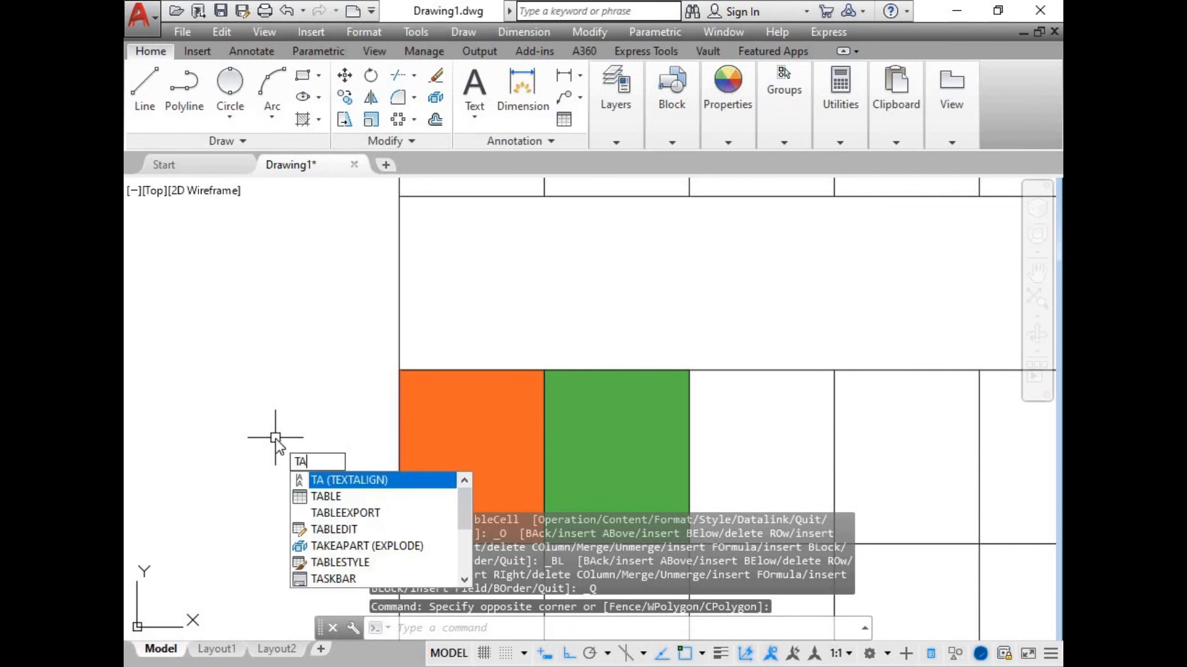
pyautogui.click(348, 495)
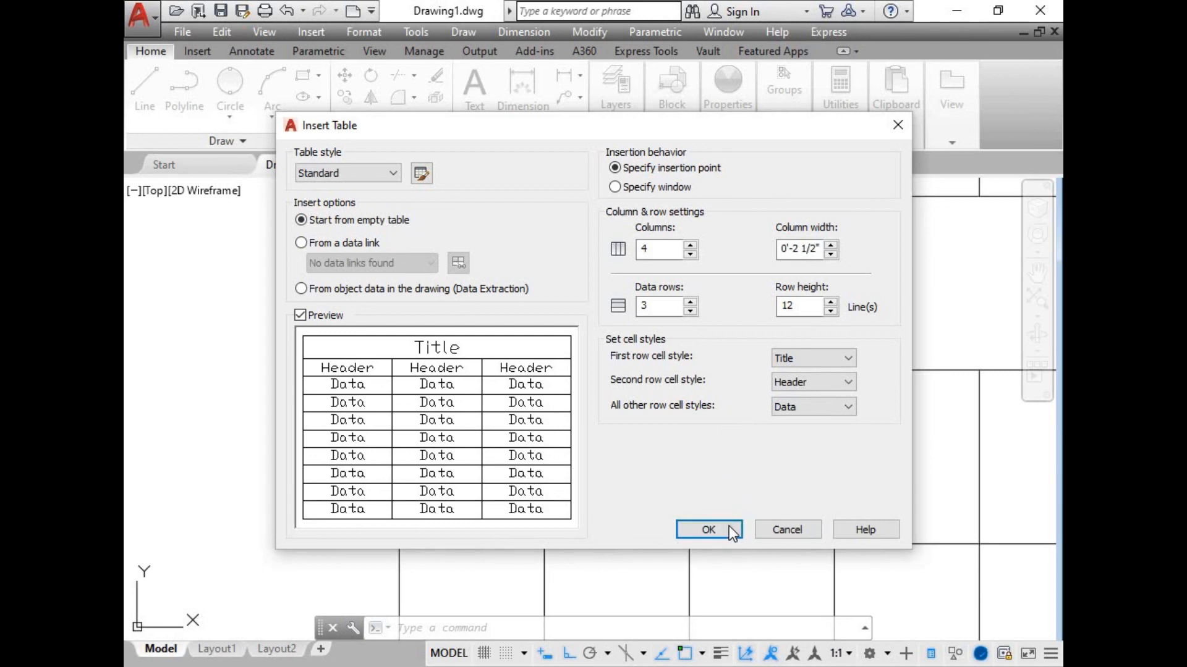
pyautogui.click(709, 530)
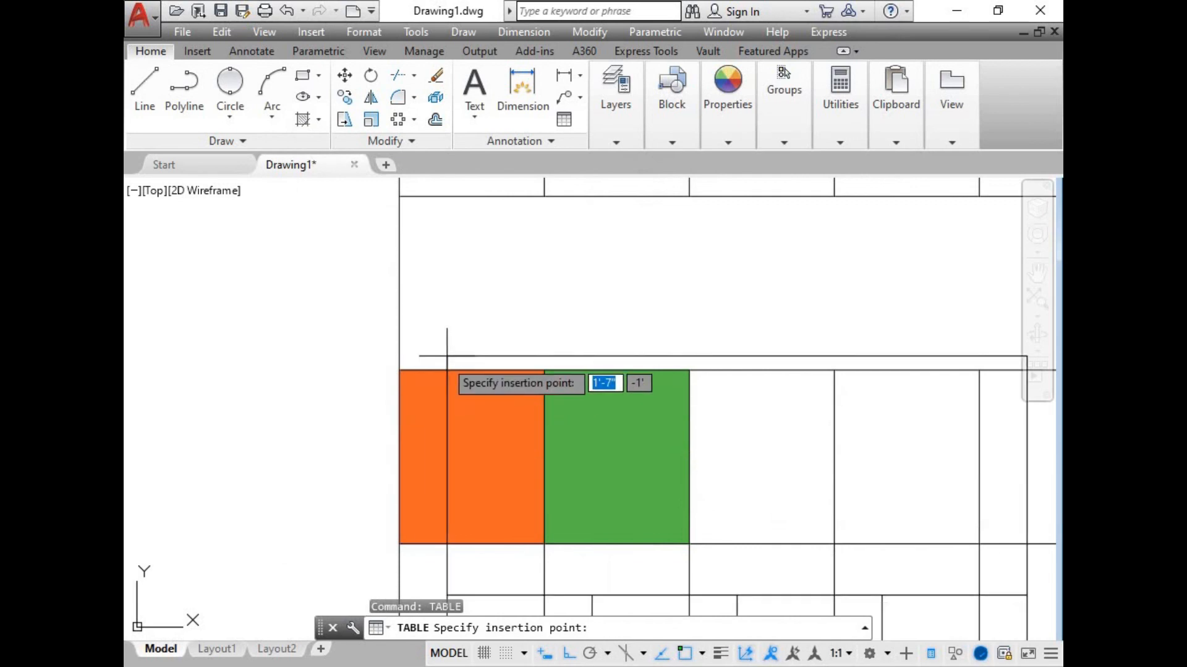
pyautogui.click(198, 216)
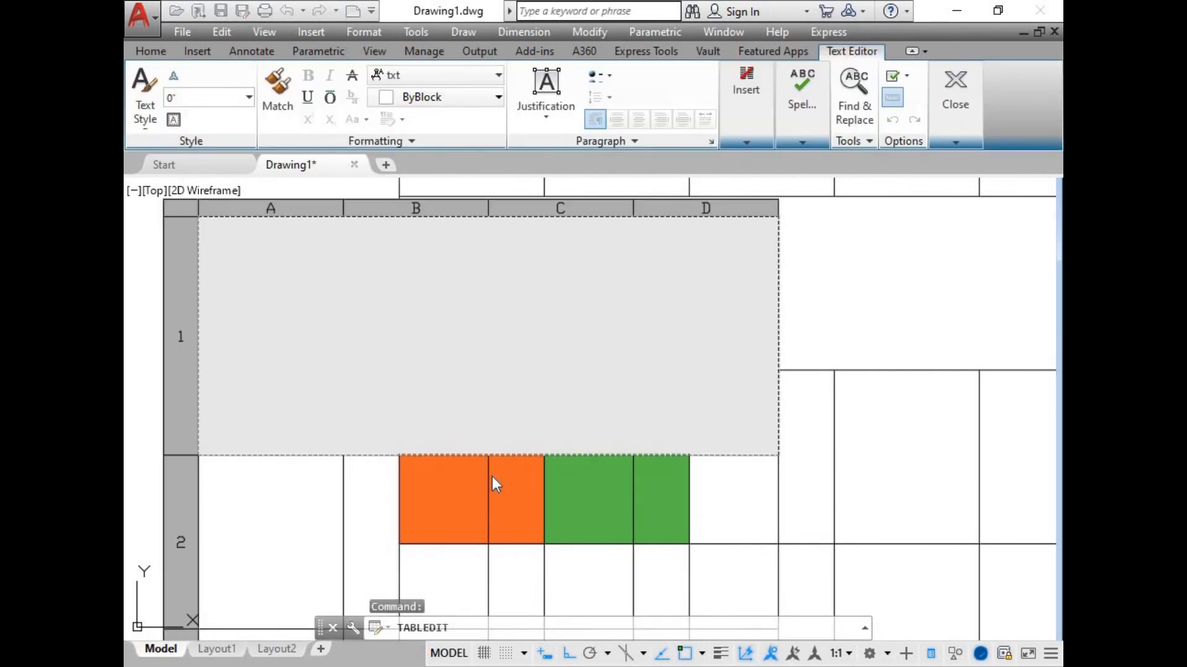